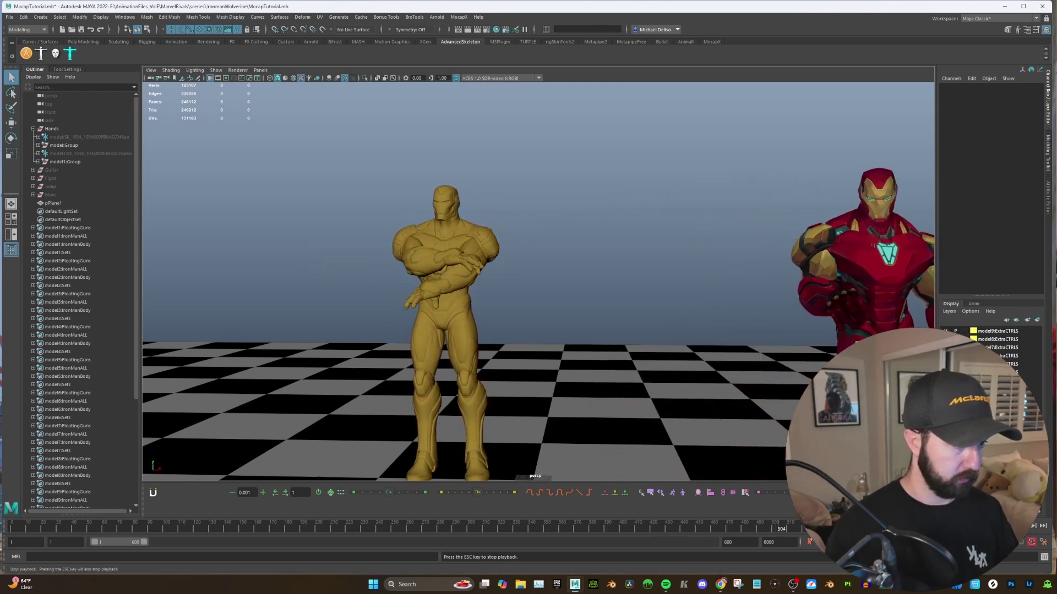
Step: Stop playback and scrub the hand take forward to frame 420, examining the gold figure's hand and finger poses
{"action": "left_click", "coordinate": [1015, 526]}
{"action": "left_click_drag", "start_coordinate": [682, 303], "coordinate": [735, 288], "text": "alt"}
{"action": "left_click_drag", "start_coordinate": [307, 530], "coordinate": [332, 528]}
{"action": "left_click_drag", "start_coordinate": [558, 317], "coordinate": [517, 319], "text": "alt"}
{"action": "right_click_drag", "start_coordinate": [517, 319], "coordinate": [537, 323], "text": "alt"}
{"action": "middle_click_drag", "start_coordinate": [538, 323], "coordinate": [638, 331], "text": "alt"}
{"action": "left_click_drag", "start_coordinate": [389, 527], "coordinate": [537, 530]}
{"action": "left_click_drag", "start_coordinate": [622, 344], "coordinate": [697, 355], "text": "alt"}
{"action": "right_click_drag", "start_coordinate": [696, 355], "coordinate": [773, 413], "text": "alt"}
{"action": "middle_click_drag", "start_coordinate": [773, 412], "coordinate": [721, 410], "text": "alt"}
{"action": "left_click_drag", "start_coordinate": [539, 530], "coordinate": [652, 534]}
{"action": "left_click_drag", "start_coordinate": [587, 349], "coordinate": [551, 376], "text": "alt"}
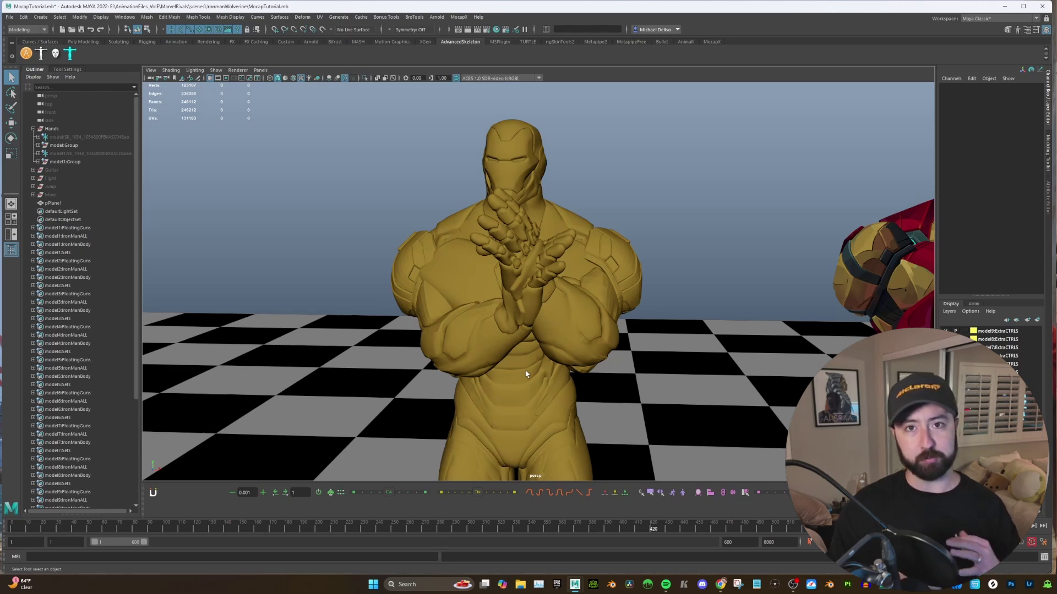
Step: Compare the hands-together pose on the textured Iron Man and the gold figure around frame 421
{"action": "left_click_drag", "start_coordinate": [902, 388], "coordinate": [642, 396], "text": "alt"}
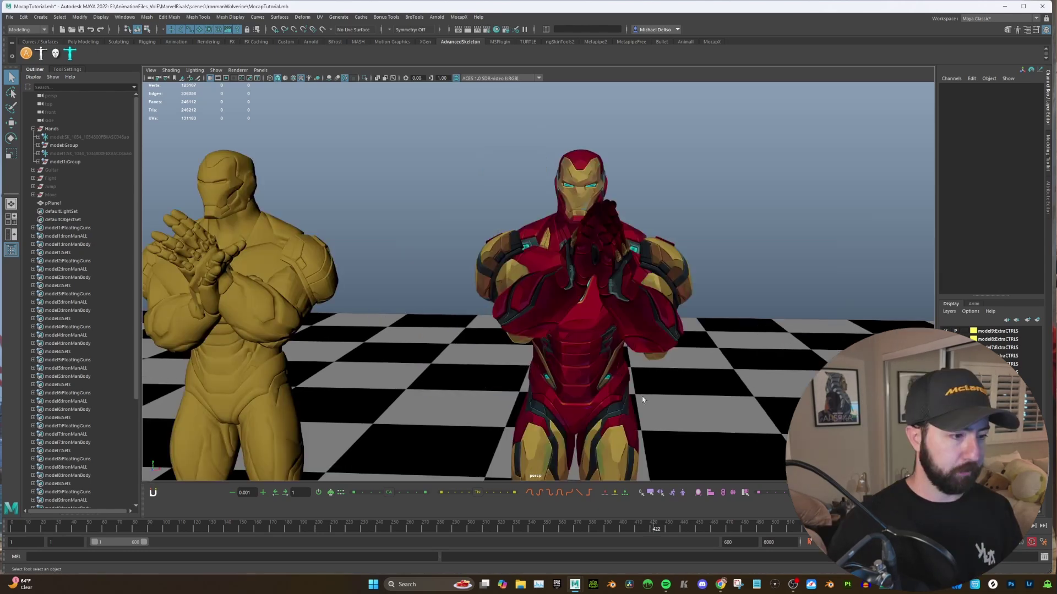
{"action": "middle_click_drag", "start_coordinate": [642, 396], "coordinate": [585, 400], "text": "alt"}
{"action": "left_click_drag", "start_coordinate": [637, 529], "coordinate": [654, 529]}
{"action": "middle_click_drag", "start_coordinate": [655, 384], "coordinate": [717, 384], "text": "alt"}
{"action": "right_click_drag", "start_coordinate": [717, 384], "coordinate": [729, 411], "text": "alt"}
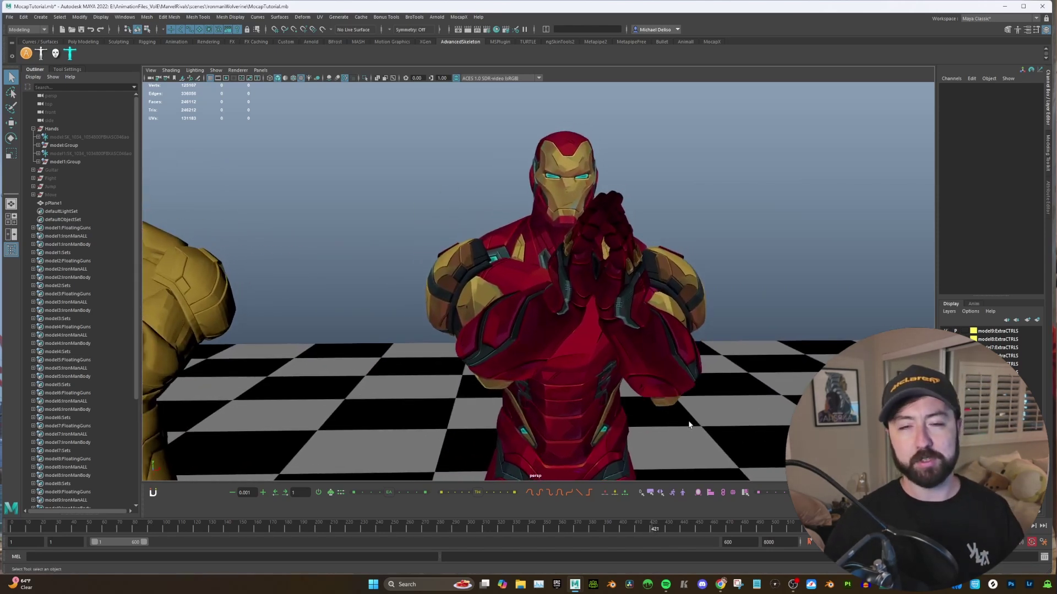
{"action": "scroll", "coordinate": [645, 404], "scroll_direction": "up", "scroll_amount": 4}
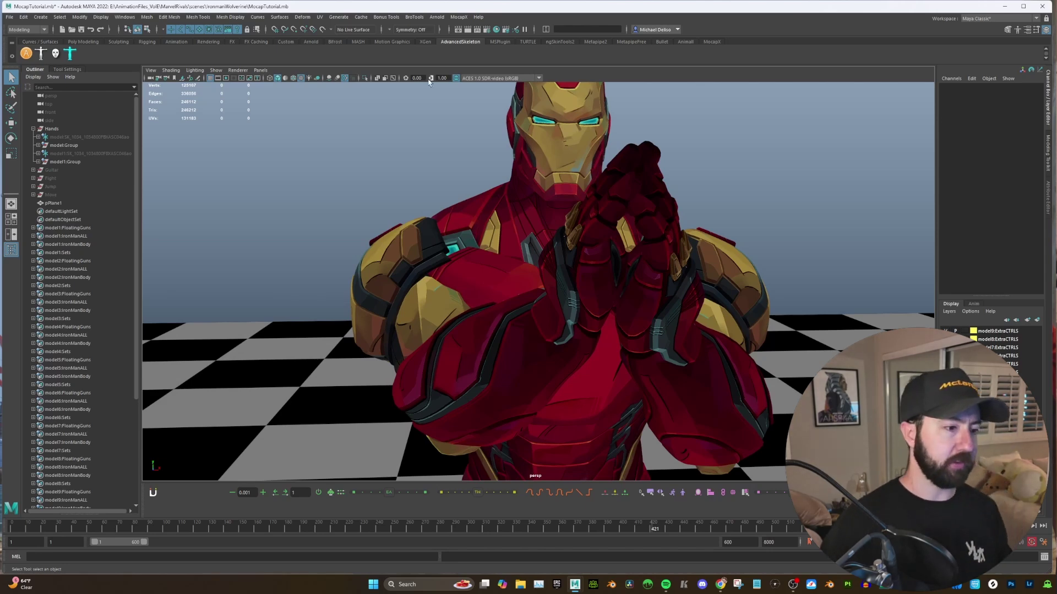
{"action": "scroll", "coordinate": [715, 255], "scroll_direction": "down", "scroll_amount": 2}
{"action": "left_click_drag", "start_coordinate": [715, 254], "coordinate": [683, 299], "text": "alt"}
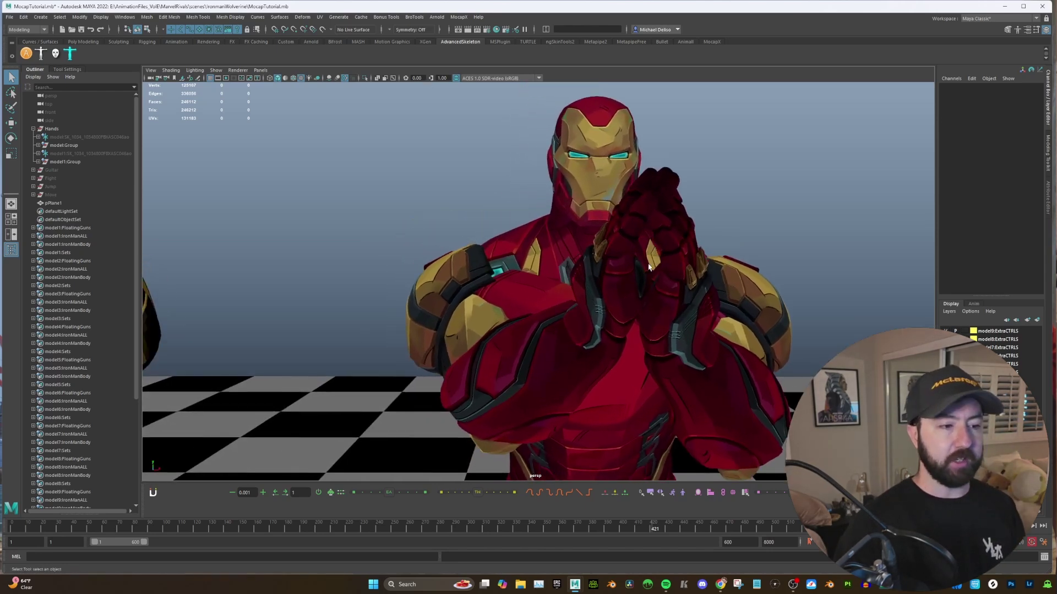
{"action": "right_click_drag", "start_coordinate": [648, 267], "coordinate": [528, 292], "text": "alt"}
{"action": "middle_click_drag", "start_coordinate": [528, 292], "coordinate": [814, 289], "text": "alt"}
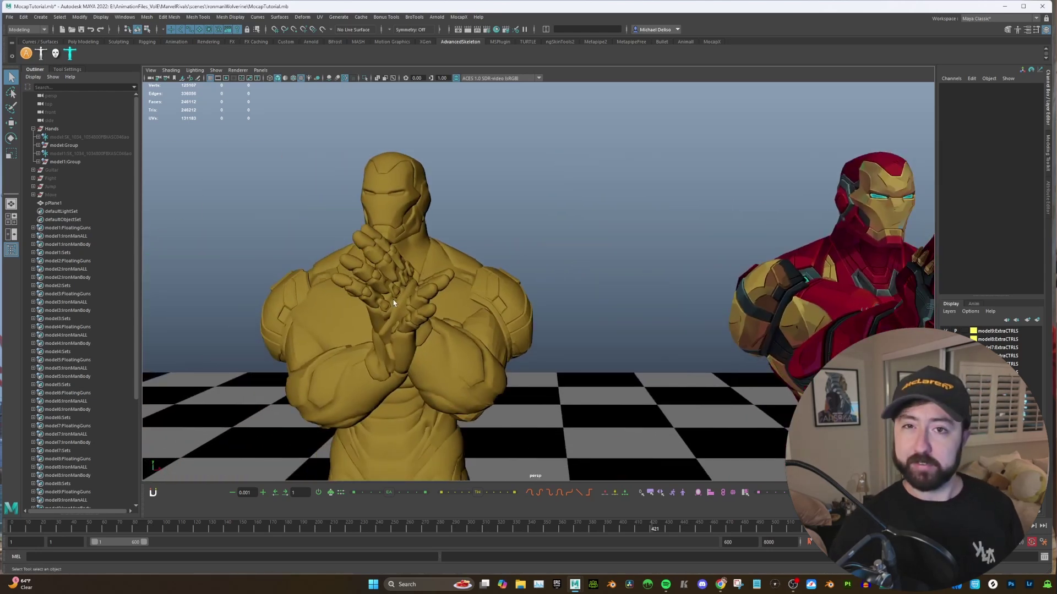
{"action": "middle_click_drag", "start_coordinate": [639, 358], "coordinate": [495, 352], "text": "alt"}
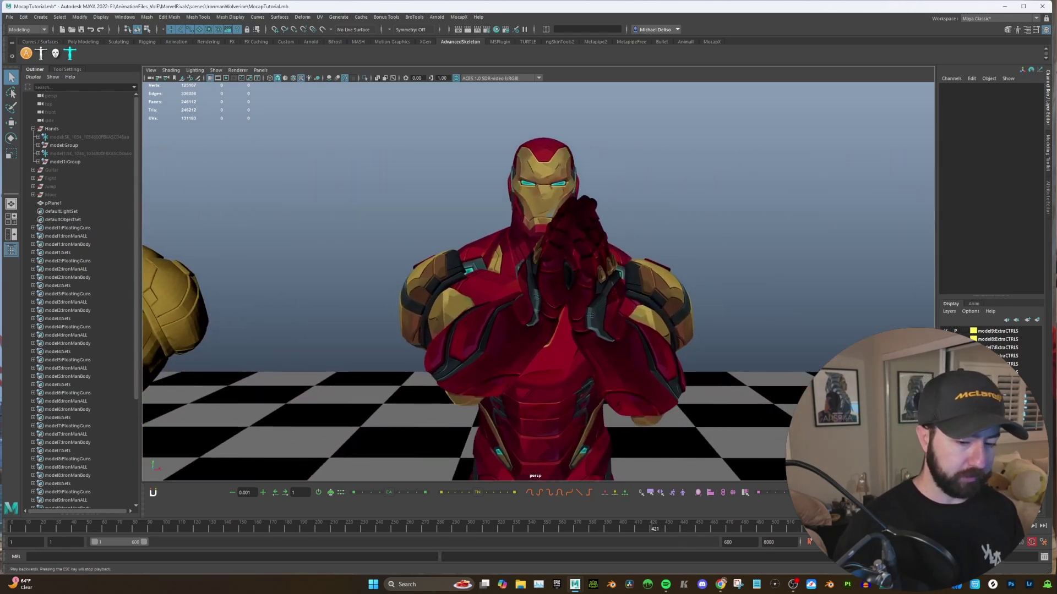
Step: Play further through the hand take and scrub to frame 500, inspecting the gold figure's crossed, outstretched arms from several angles
{"action": "left_click", "coordinate": [1014, 526]}
{"action": "right_click_drag", "start_coordinate": [769, 455], "coordinate": [655, 407], "text": "alt"}
{"action": "middle_click_drag", "start_coordinate": [655, 379], "coordinate": [897, 390], "text": "alt"}
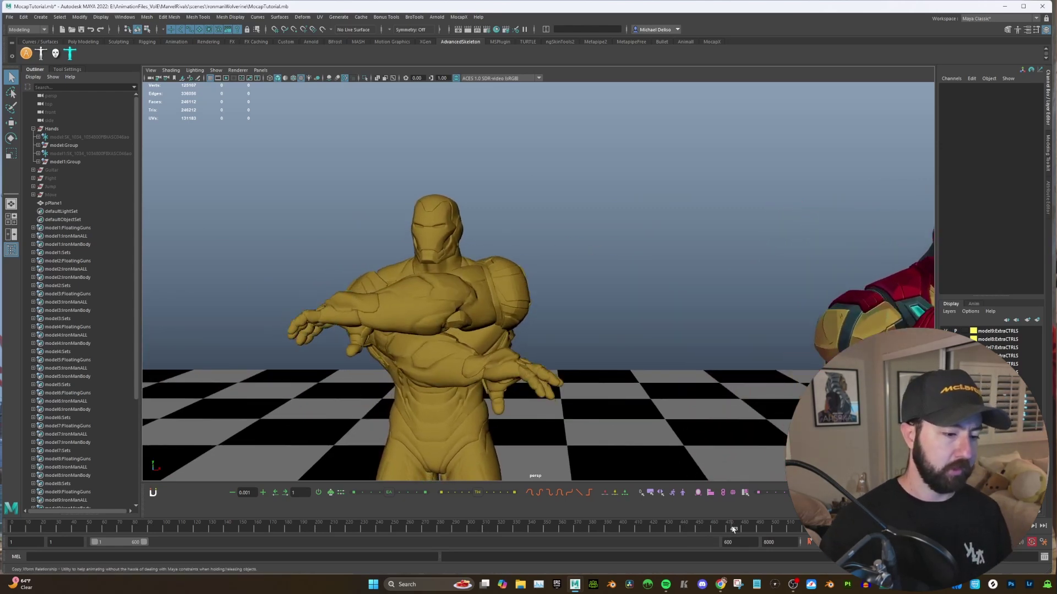
{"action": "left_click_drag", "start_coordinate": [768, 535], "coordinate": [732, 536]}
{"action": "left_click_drag", "start_coordinate": [627, 432], "coordinate": [665, 392], "text": "alt"}
{"action": "right_click_drag", "start_coordinate": [665, 392], "coordinate": [673, 403], "text": "alt"}
{"action": "left_click_drag", "start_coordinate": [674, 403], "coordinate": [693, 416], "text": "alt"}
{"action": "left_click_drag", "start_coordinate": [732, 530], "coordinate": [774, 532]}
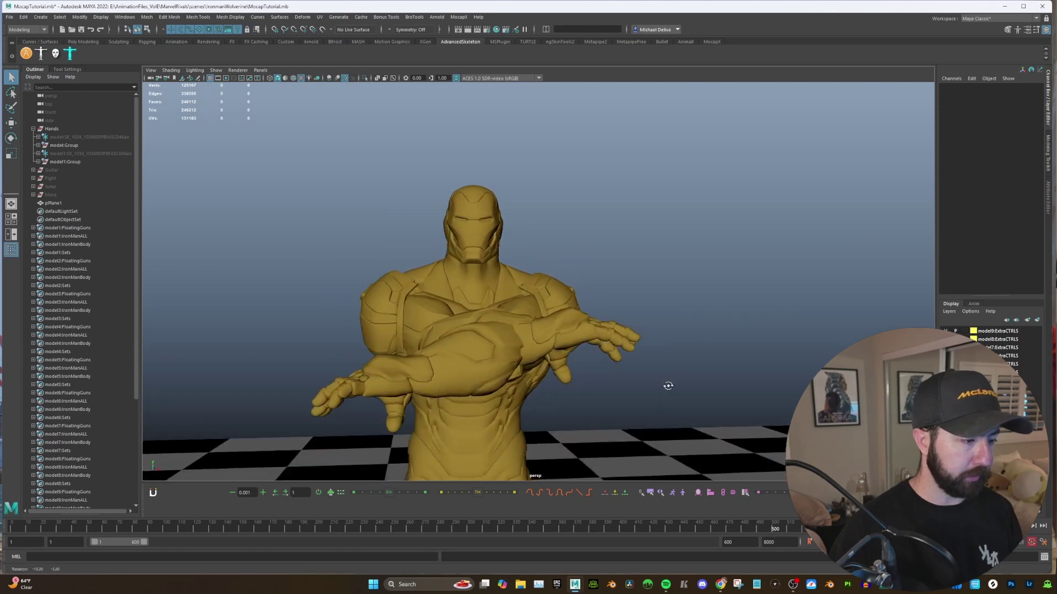
{"action": "left_click_drag", "start_coordinate": [668, 384], "coordinate": [697, 392], "text": "alt"}
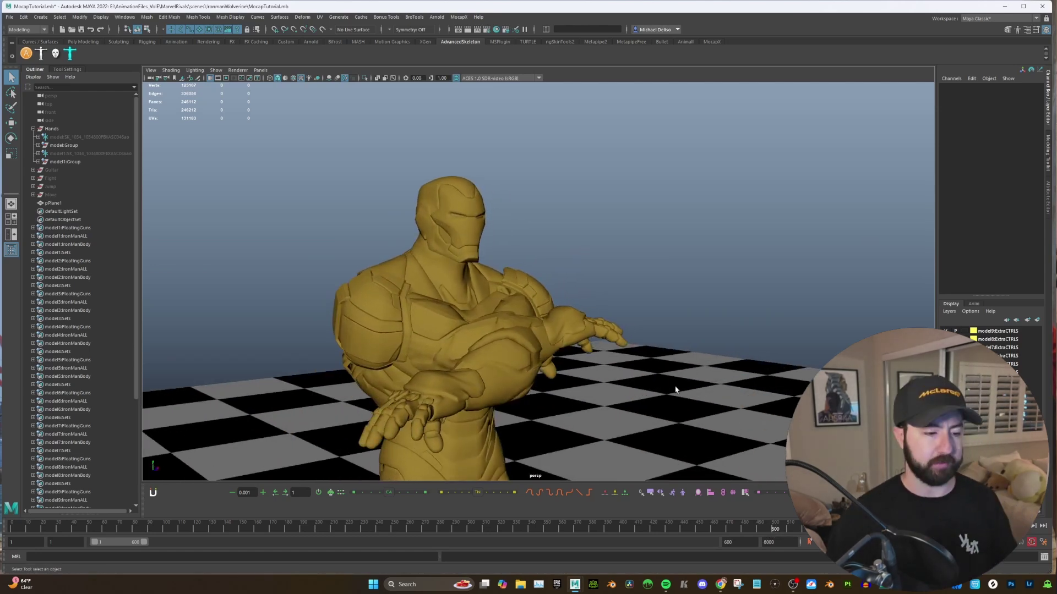
Step: Scrub both figures from frame 236 to frame 322 and examine the textured Iron Man's hands in front of his chest
{"action": "scroll", "coordinate": [676, 389], "scroll_direction": "down", "scroll_amount": 5}
{"action": "middle_click_drag", "start_coordinate": [757, 325], "coordinate": [531, 325], "text": "alt"}
{"action": "left_click_drag", "start_coordinate": [531, 325], "coordinate": [474, 330], "text": "alt"}
{"action": "left_click", "coordinate": [373, 532]}
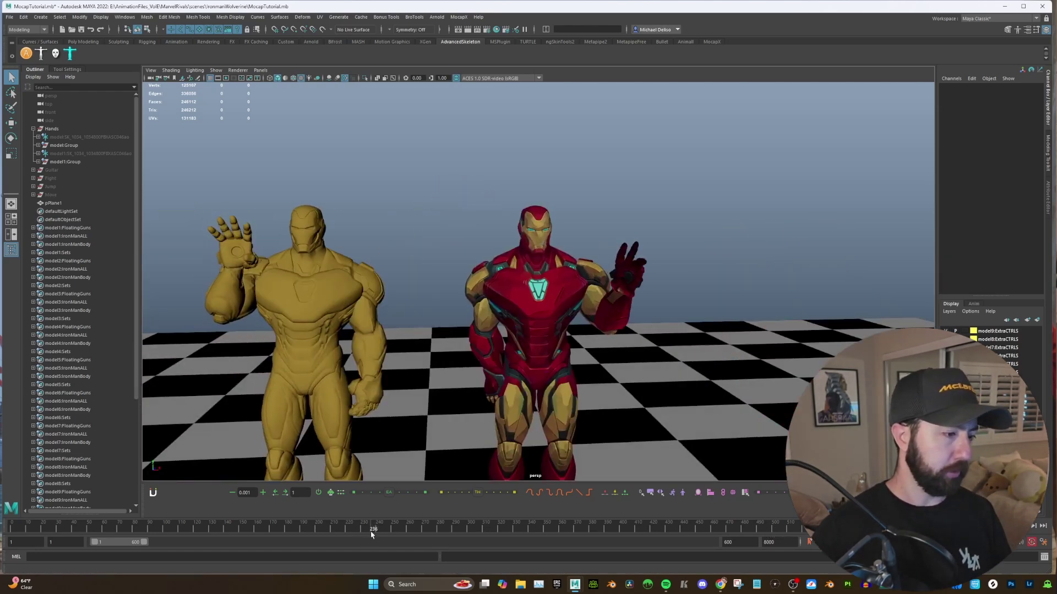
{"action": "left_click_drag", "start_coordinate": [372, 534], "coordinate": [503, 532]}
{"action": "scroll", "coordinate": [586, 350], "scroll_direction": "up", "scroll_amount": 4}
{"action": "left_click_drag", "start_coordinate": [586, 350], "coordinate": [572, 355], "text": "alt"}
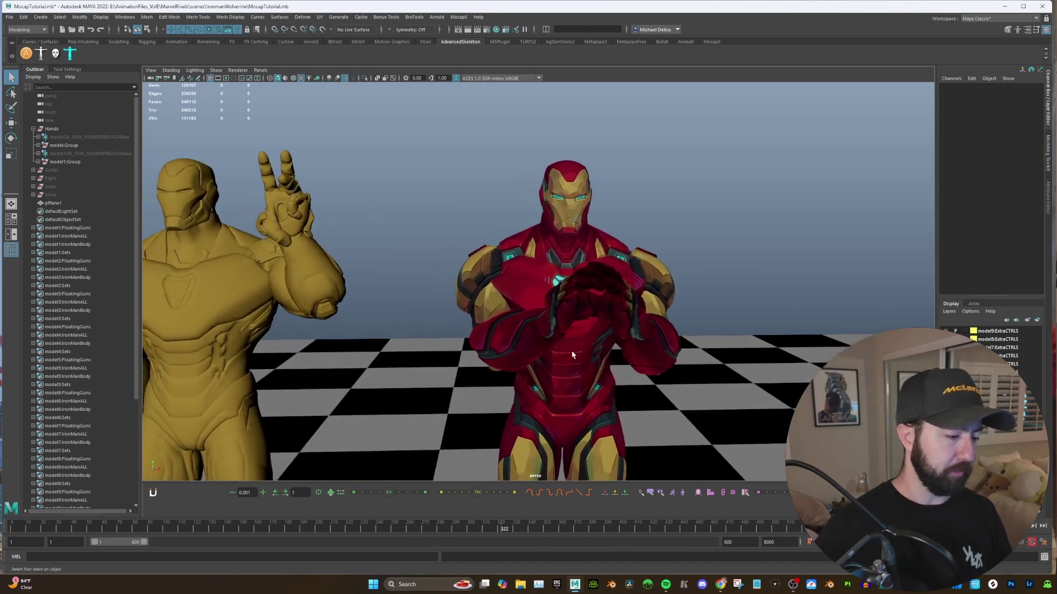
Step: Scrub past frame 351 and inspect the textured Iron Man's crossed arms from the front and side
{"action": "left_click_drag", "start_coordinate": [508, 530], "coordinate": [546, 529]}
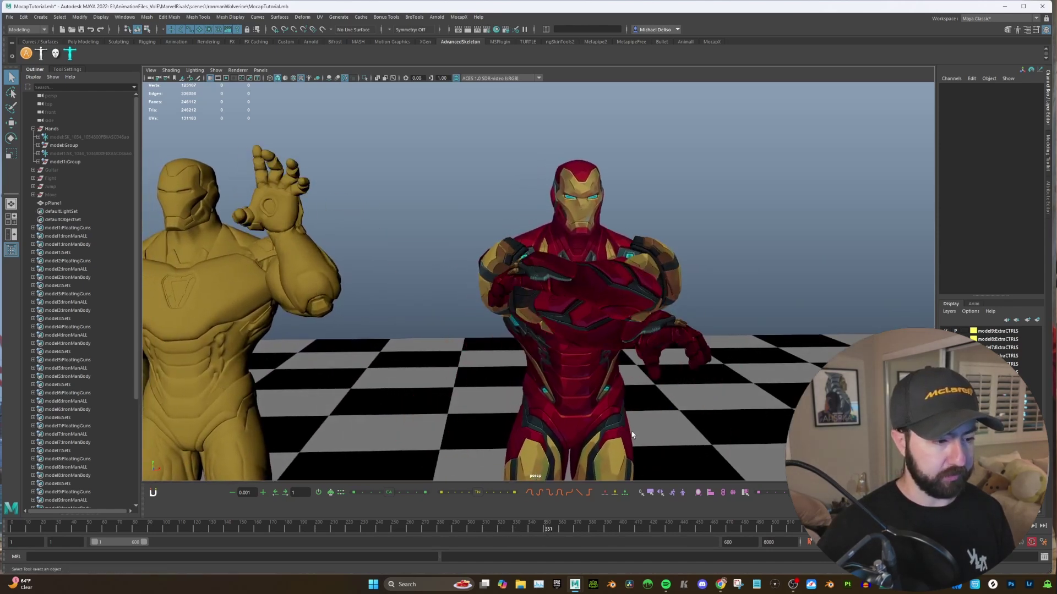
{"action": "left_click_drag", "start_coordinate": [632, 388], "coordinate": [617, 328], "text": "alt"}
{"action": "left_click_drag", "start_coordinate": [546, 531], "coordinate": [586, 525]}
{"action": "left_click_drag", "start_coordinate": [592, 352], "coordinate": [667, 366], "text": "alt"}
{"action": "middle_click_drag", "start_coordinate": [668, 365], "coordinate": [781, 354], "text": "alt"}
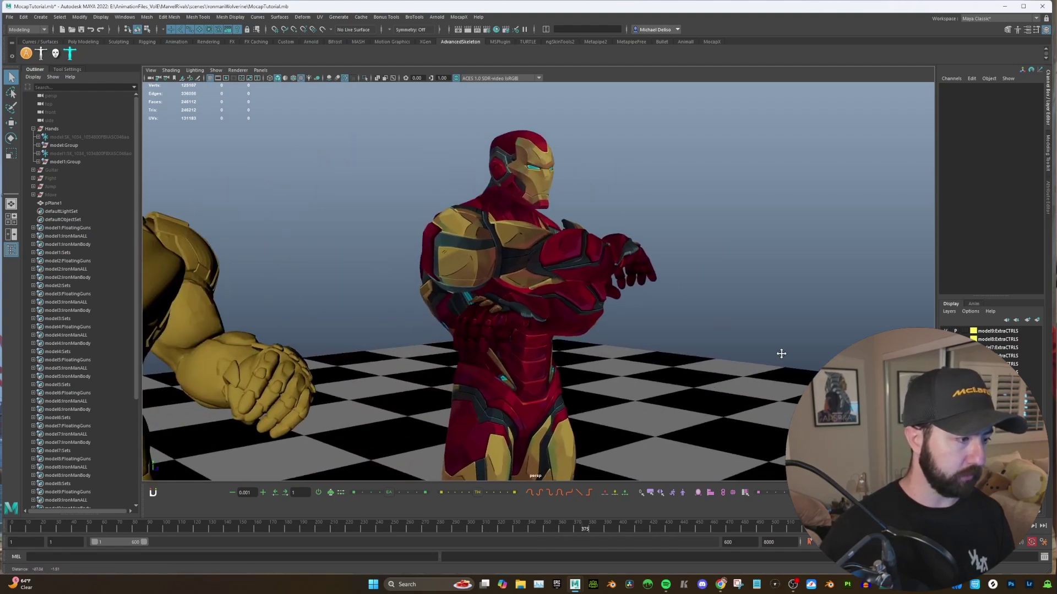
{"action": "left_click_drag", "start_coordinate": [781, 354], "coordinate": [688, 355], "text": "alt"}
{"action": "scroll", "coordinate": [671, 357], "scroll_direction": "down", "scroll_amount": 3}
{"action": "left_click_drag", "start_coordinate": [611, 526], "coordinate": [602, 530]}
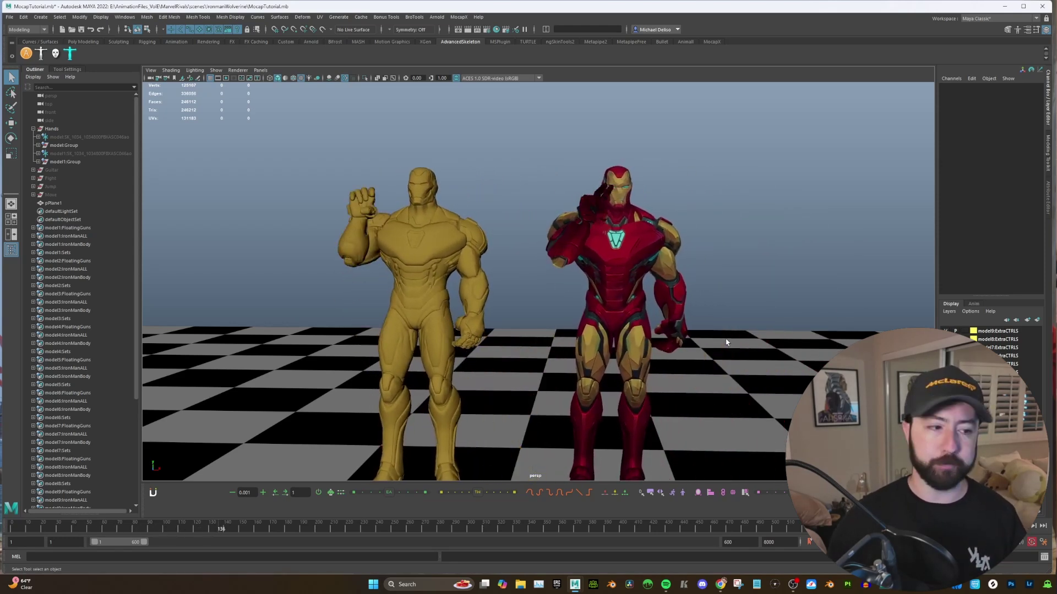
Step: Examine the textured Iron Man's raised hand and bent fingers up close at frame 229
{"action": "scroll", "coordinate": [701, 303], "scroll_direction": "up", "scroll_amount": 4}
{"action": "middle_click_drag", "start_coordinate": [712, 307], "coordinate": [609, 307], "text": "alt"}
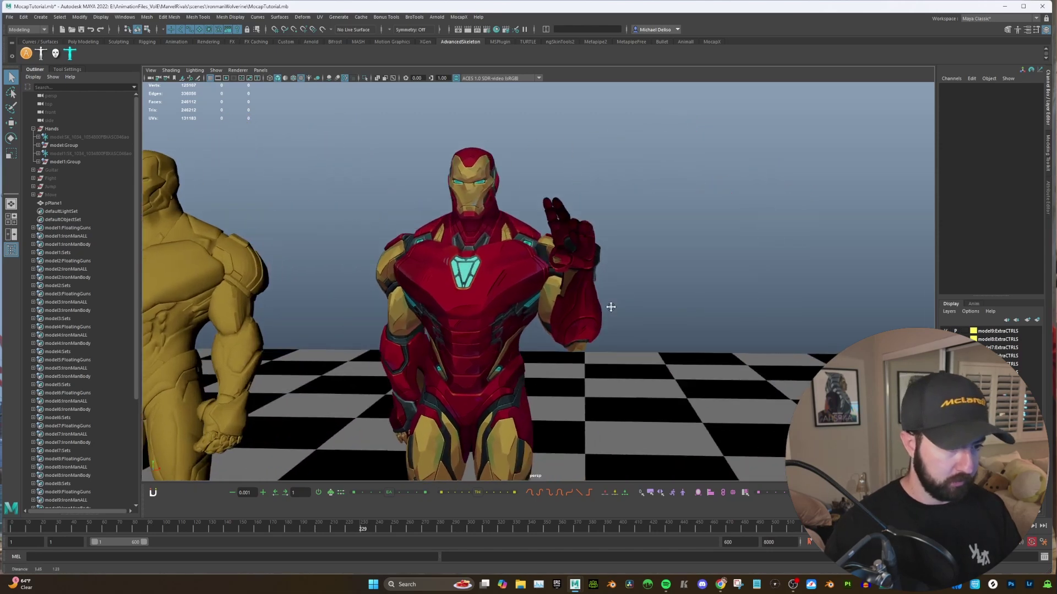
{"action": "right_click_drag", "start_coordinate": [608, 307], "coordinate": [596, 330], "text": "alt"}
{"action": "left_click_drag", "start_coordinate": [597, 330], "coordinate": [556, 332], "text": "alt"}
{"action": "right_click_drag", "start_coordinate": [556, 332], "coordinate": [539, 347], "text": "alt"}
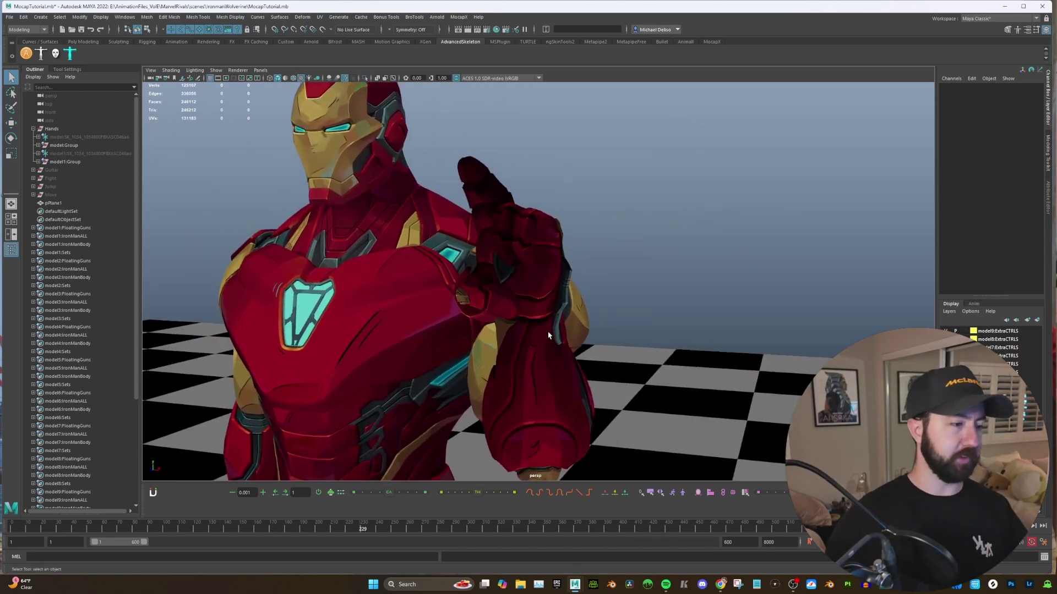
Step: Scrub to the pointing gesture at frame 208 and inspect the textured Iron Man's extended index finger and curled fingers
{"action": "left_click_drag", "start_coordinate": [362, 530], "coordinate": [390, 529]}
{"action": "left_click_drag", "start_coordinate": [575, 352], "coordinate": [664, 319], "text": "alt"}
{"action": "right_click_drag", "start_coordinate": [663, 319], "coordinate": [690, 322], "text": "alt"}
{"action": "middle_click_drag", "start_coordinate": [690, 321], "coordinate": [744, 314], "text": "alt"}
{"action": "left_click_drag", "start_coordinate": [315, 531], "coordinate": [330, 530]}
{"action": "middle_click_drag", "start_coordinate": [575, 406], "coordinate": [591, 392], "text": "alt"}
{"action": "left_click_drag", "start_coordinate": [591, 393], "coordinate": [597, 378], "text": "alt"}
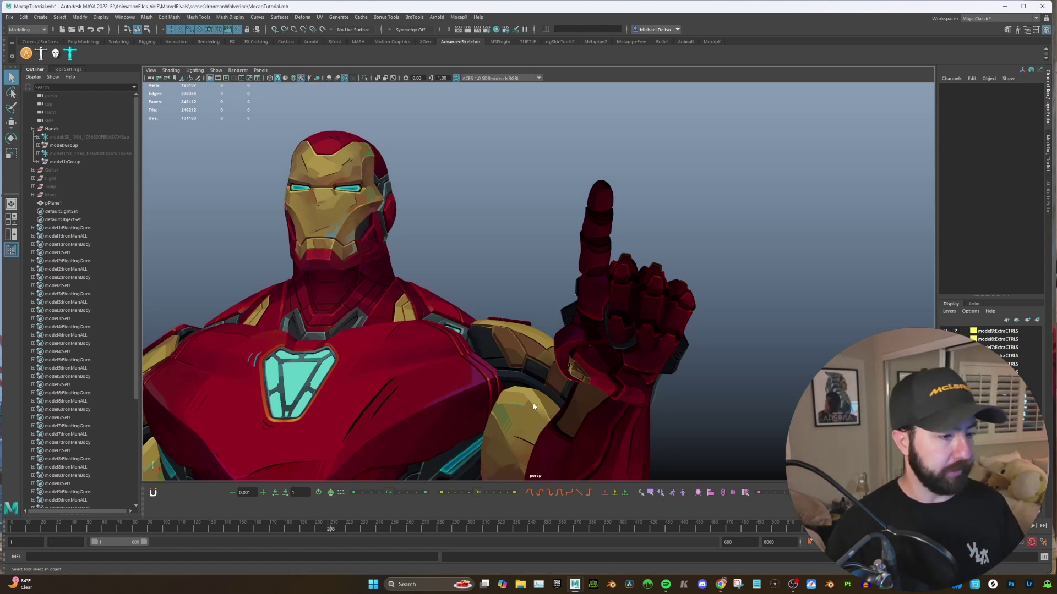
{"action": "scroll", "coordinate": [640, 369], "scroll_direction": "down", "scroll_amount": 3}
{"action": "middle_click_drag", "start_coordinate": [583, 331], "coordinate": [559, 310], "text": "alt"}
{"action": "scroll", "coordinate": [559, 310], "scroll_direction": "up", "scroll_amount": 4}
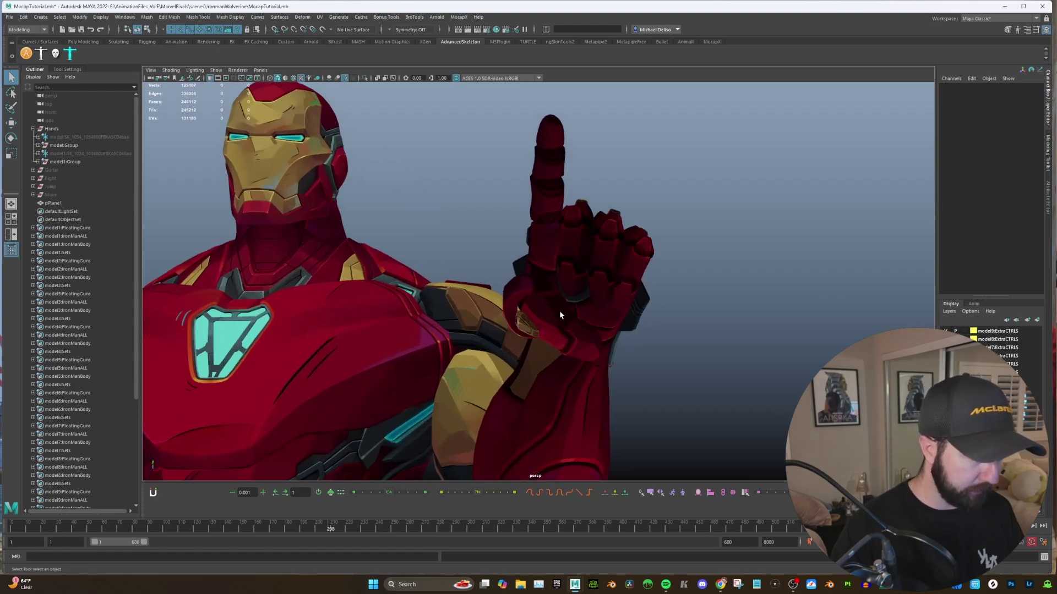
Step: Compare the gold figure's hand with the textured Iron Man's in the hand take
{"action": "scroll", "coordinate": [559, 310], "scroll_direction": "down", "scroll_amount": 6}
{"action": "scroll", "coordinate": [531, 341], "scroll_direction": "down", "scroll_amount": 3}
{"action": "middle_click_drag", "start_coordinate": [352, 346], "coordinate": [677, 382], "text": "alt"}
{"action": "scroll", "coordinate": [677, 382], "scroll_direction": "up", "scroll_amount": 3}
{"action": "left_click_drag", "start_coordinate": [594, 363], "coordinate": [685, 352], "text": "alt"}
{"action": "mouse_move", "coordinate": [685, 352]}
{"action": "middle_mouse_down", "text": "alt"}
{"action": "mouse_move", "coordinate": [627, 327]}
{"action": "mouse_move", "coordinate": [688, 347]}
{"action": "middle_mouse_up", "text": "alt"}
{"action": "left_click_drag", "start_coordinate": [688, 346], "coordinate": [611, 341], "text": "alt"}
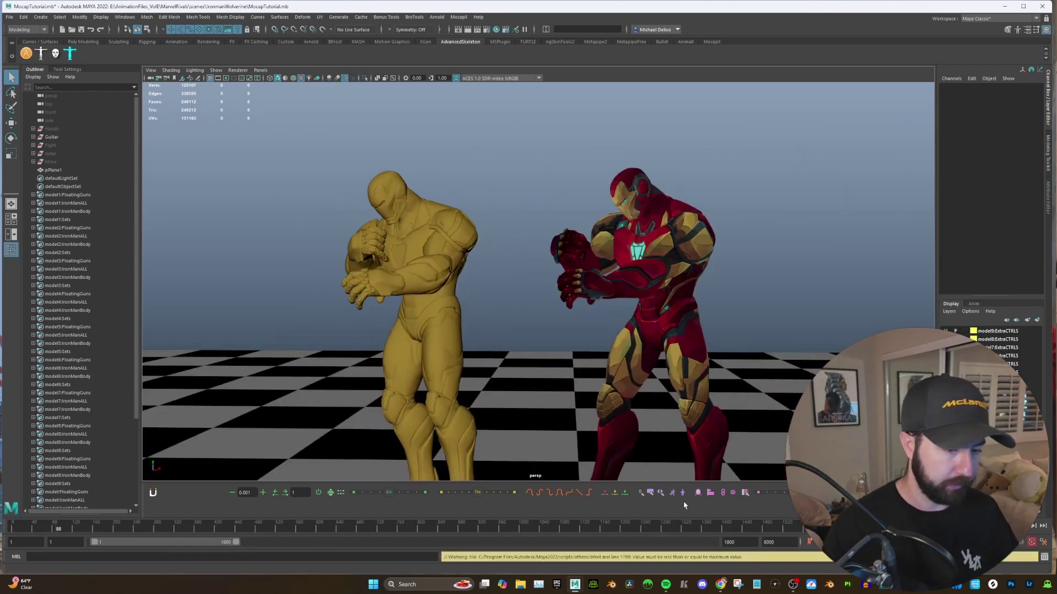
Step: Review the guitar take during playback, comparing the body and hand motion of the gold figure and the textured Iron Man
{"action": "right_click_drag", "start_coordinate": [755, 440], "coordinate": [682, 358], "text": "alt"}
{"action": "middle_click_drag", "start_coordinate": [683, 358], "coordinate": [685, 347], "text": "alt"}
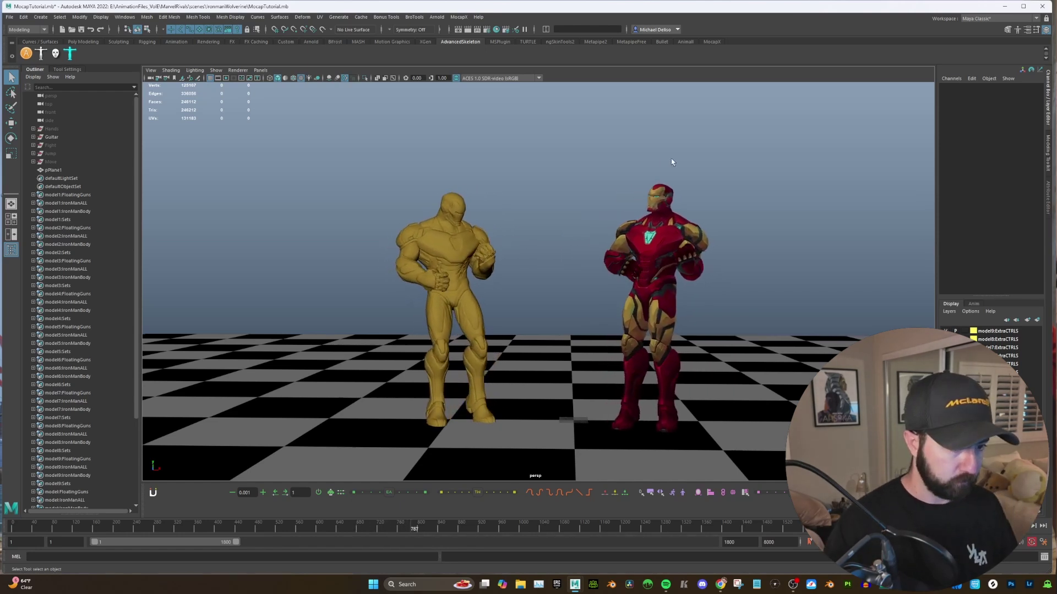
{"action": "scroll", "coordinate": [738, 258], "scroll_direction": "up", "scroll_amount": 5}
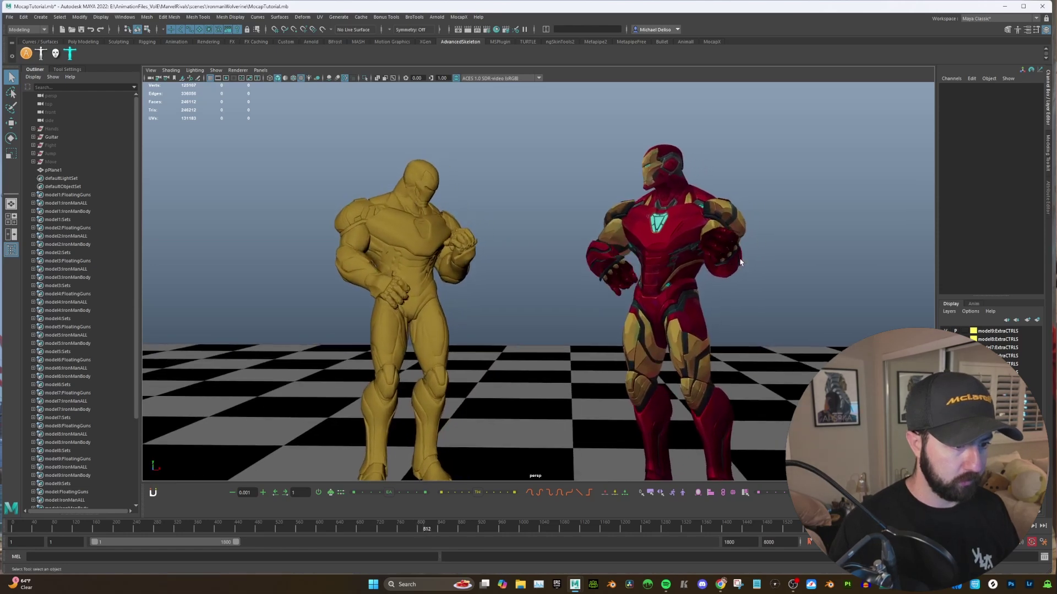
{"action": "left_click_drag", "start_coordinate": [740, 262], "coordinate": [738, 239], "text": "alt"}
{"action": "scroll", "coordinate": [572, 262], "scroll_direction": "up", "scroll_amount": 1}
{"action": "middle_click_drag", "start_coordinate": [567, 260], "coordinate": [632, 268], "text": "alt"}
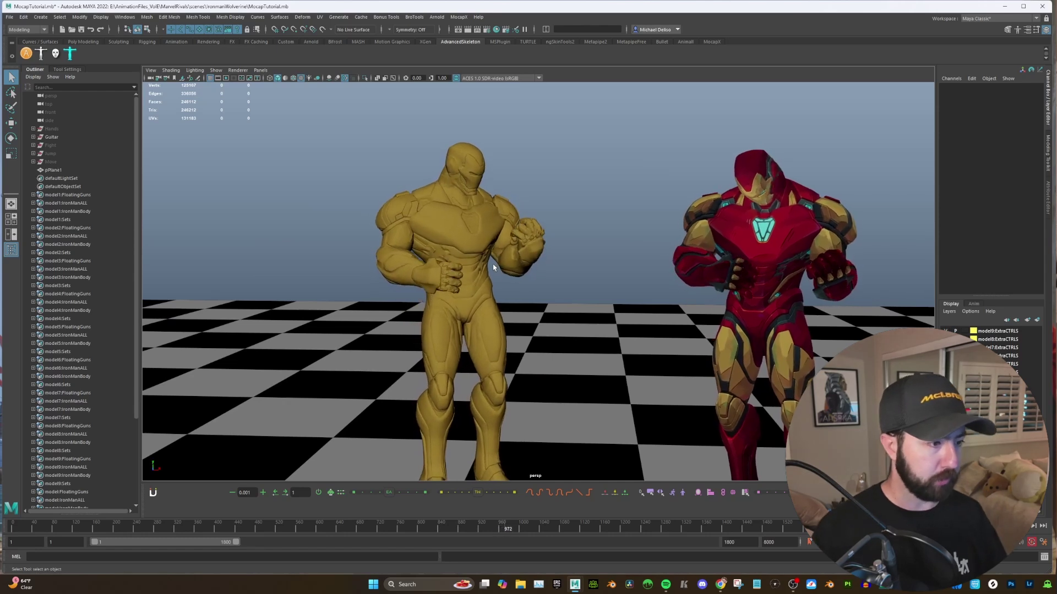
{"action": "left_click_drag", "start_coordinate": [608, 254], "coordinate": [606, 253], "text": "alt"}
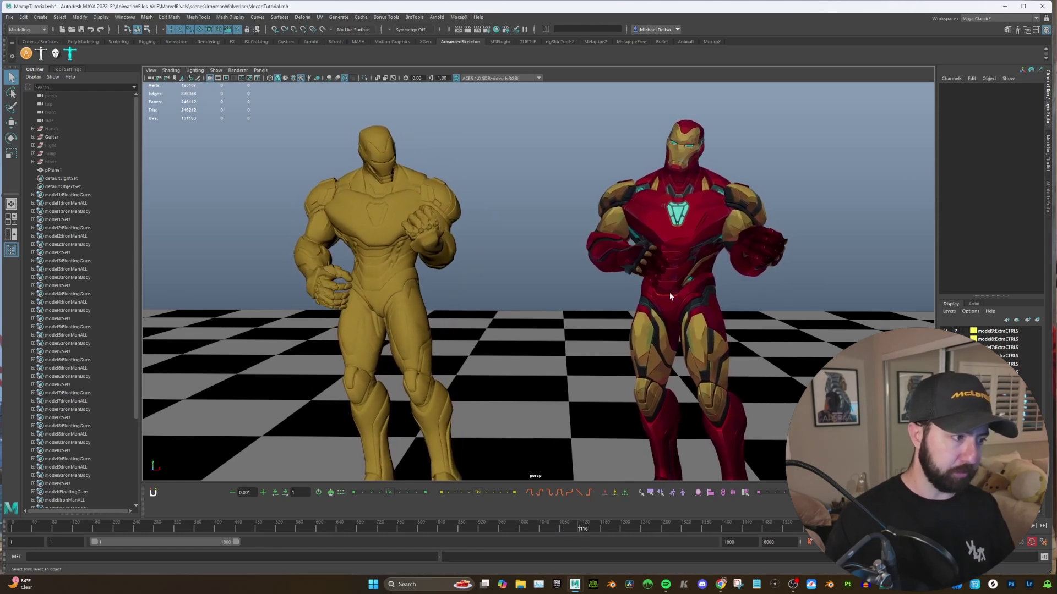
{"action": "left_click_drag", "start_coordinate": [679, 292], "coordinate": [690, 297], "text": "alt"}
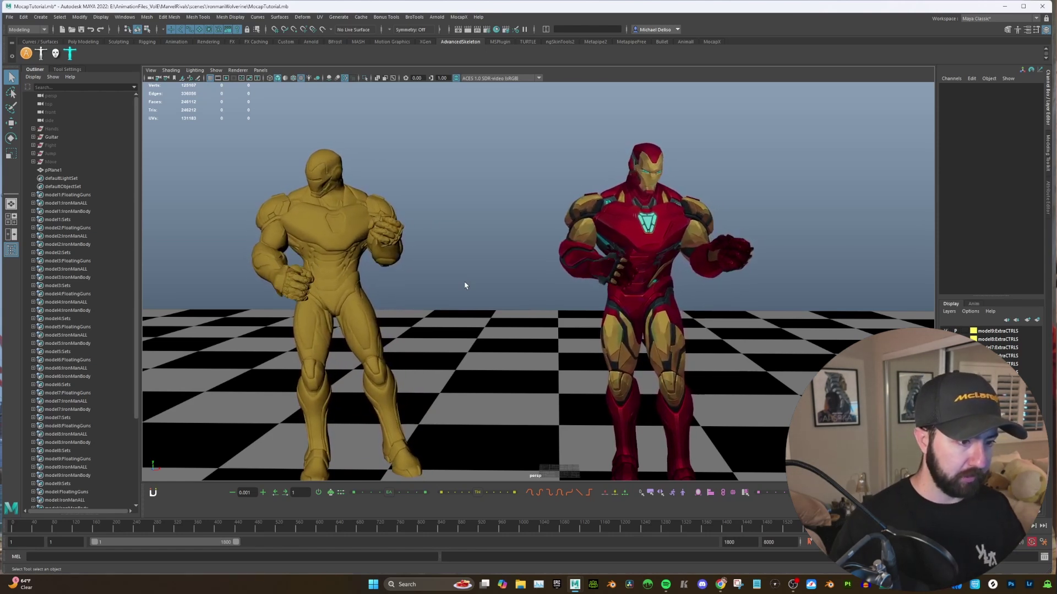
{"action": "middle_click_drag", "start_coordinate": [681, 314], "coordinate": [656, 322], "text": "alt"}
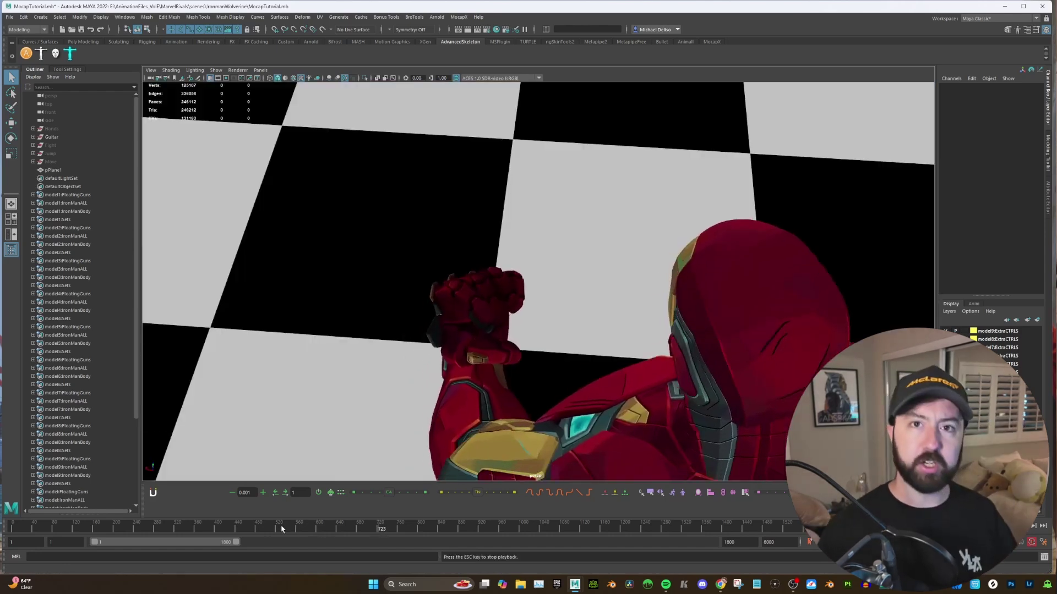
Step: Replay the guitar take from an earlier frame and examine the textured Iron Man's playing hands from above
{"action": "left_click", "coordinate": [241, 529]}
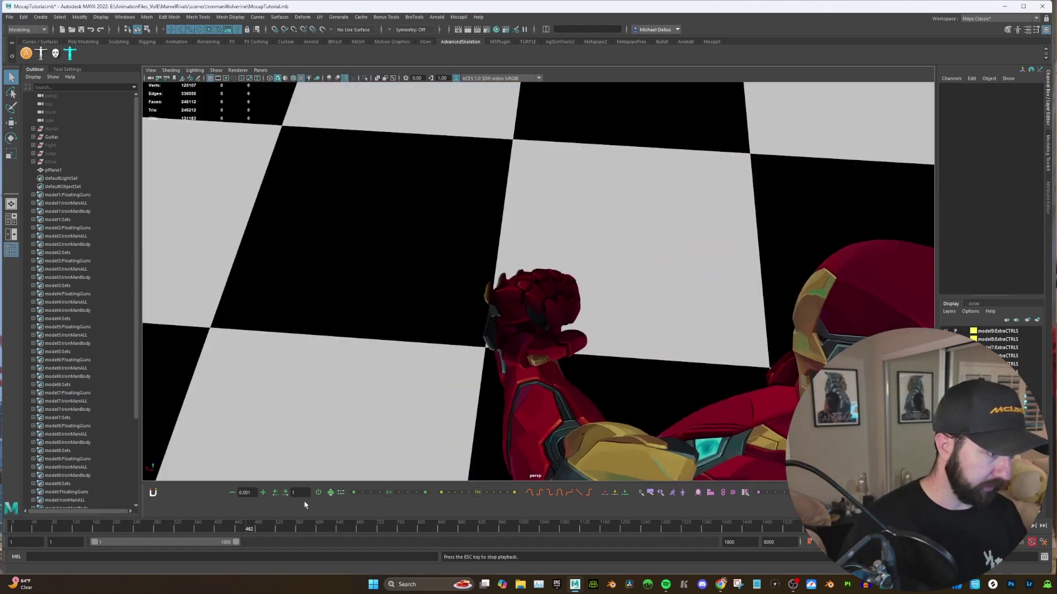
{"action": "left_click_drag", "start_coordinate": [432, 355], "coordinate": [437, 352], "text": "alt"}
{"action": "right_click_drag", "start_coordinate": [436, 352], "coordinate": [445, 364], "text": "alt"}
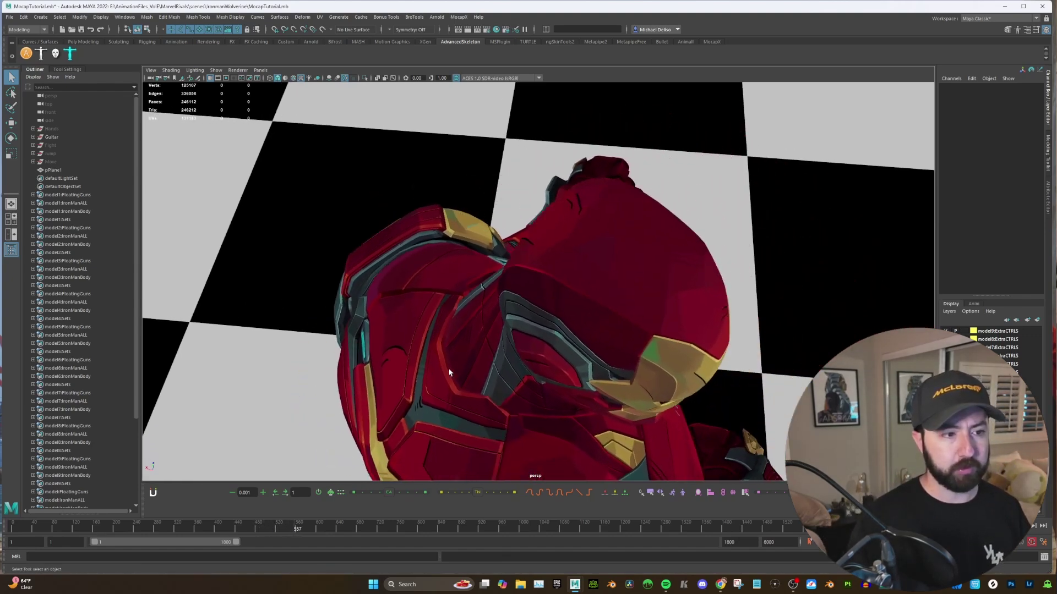
{"action": "left_click_drag", "start_coordinate": [583, 309], "coordinate": [567, 284], "text": "alt"}
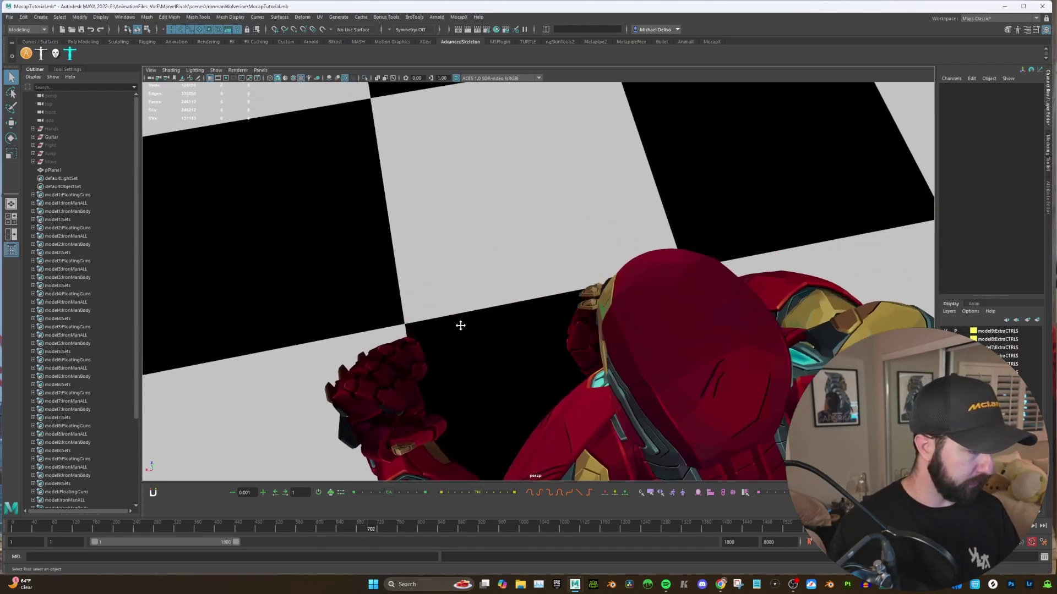
{"action": "mouse_move", "coordinate": [460, 323]}
{"action": "left_mouse_down", "text": "alt"}
{"action": "mouse_move", "coordinate": [448, 309]}
{"action": "mouse_move", "coordinate": [446, 318]}
{"action": "left_mouse_up", "text": "alt"}
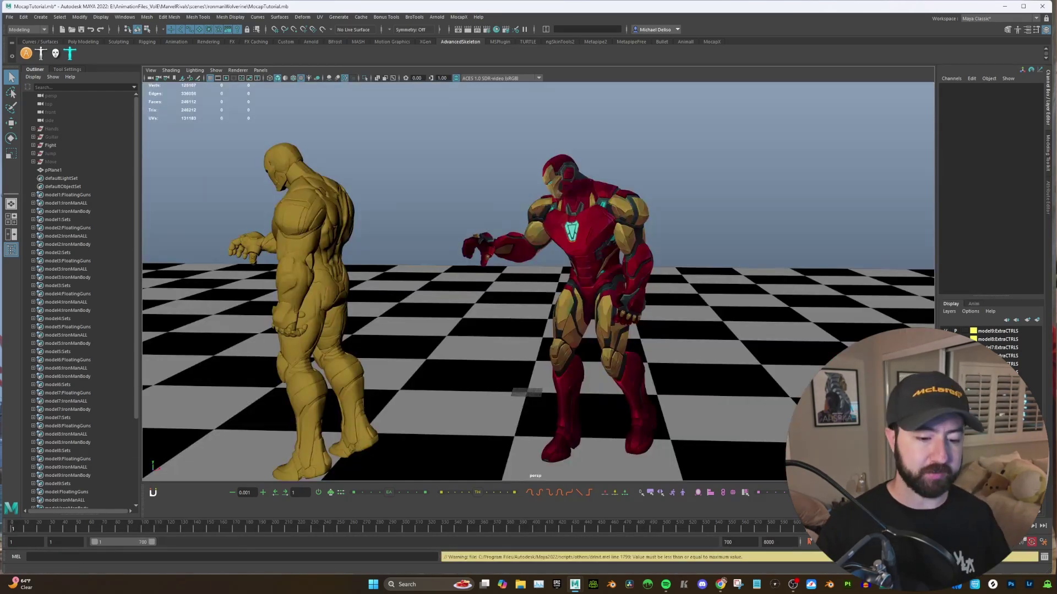
Step: Play the fight take and compare both figures' punches, blocks and footwork from several angles
{"action": "key", "text": "alt+v"}
{"action": "left_click_drag", "start_coordinate": [667, 359], "coordinate": [682, 351], "text": "alt"}
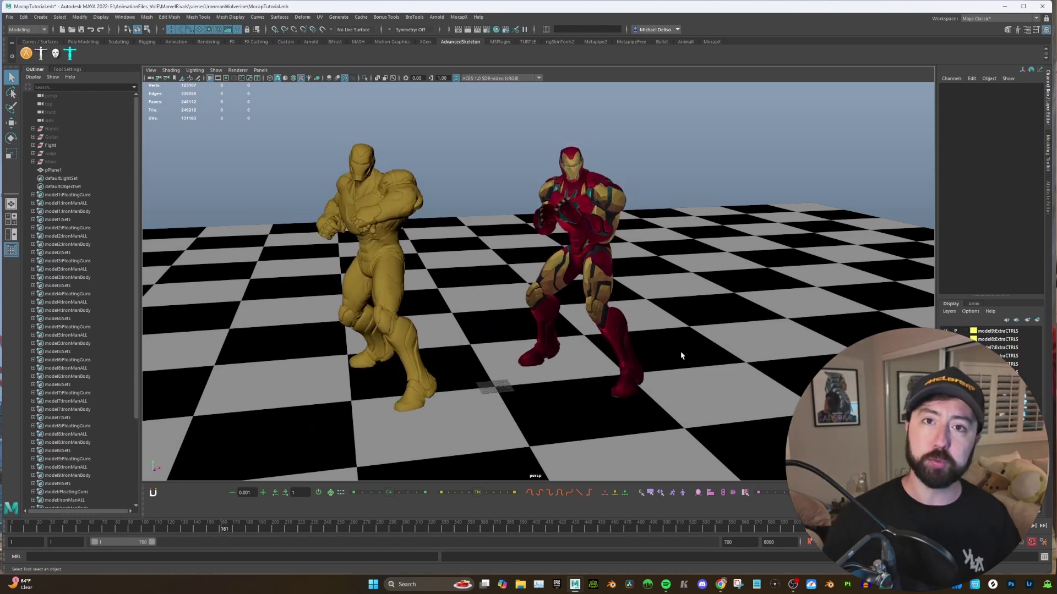
{"action": "left_click_drag", "start_coordinate": [684, 352], "coordinate": [709, 293], "text": "alt"}
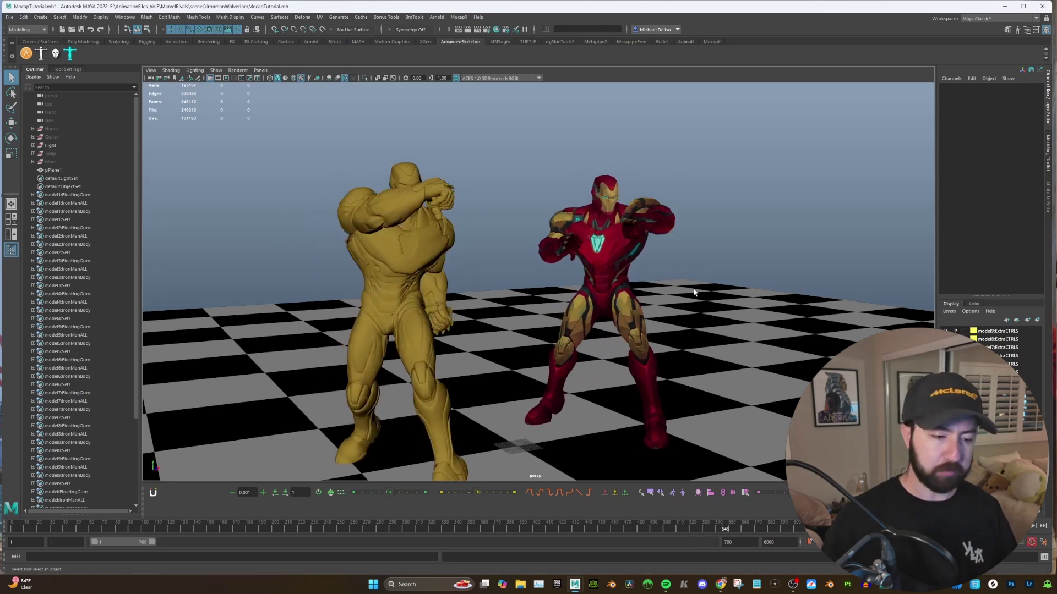
{"action": "left_click_drag", "start_coordinate": [545, 257], "coordinate": [595, 288], "text": "alt"}
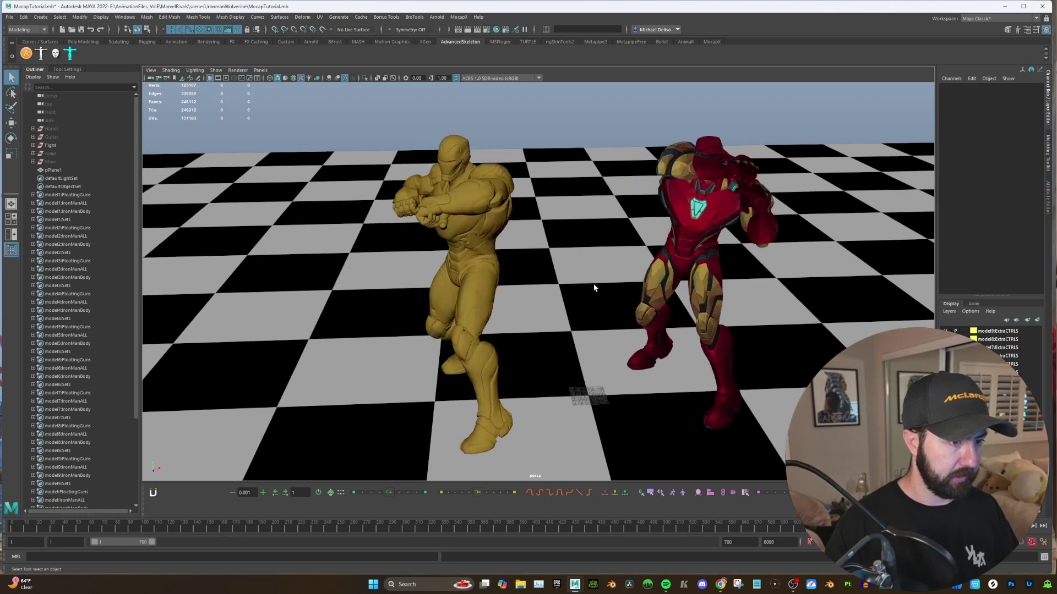
{"action": "middle_click_drag", "start_coordinate": [602, 286], "coordinate": [591, 283], "text": "alt"}
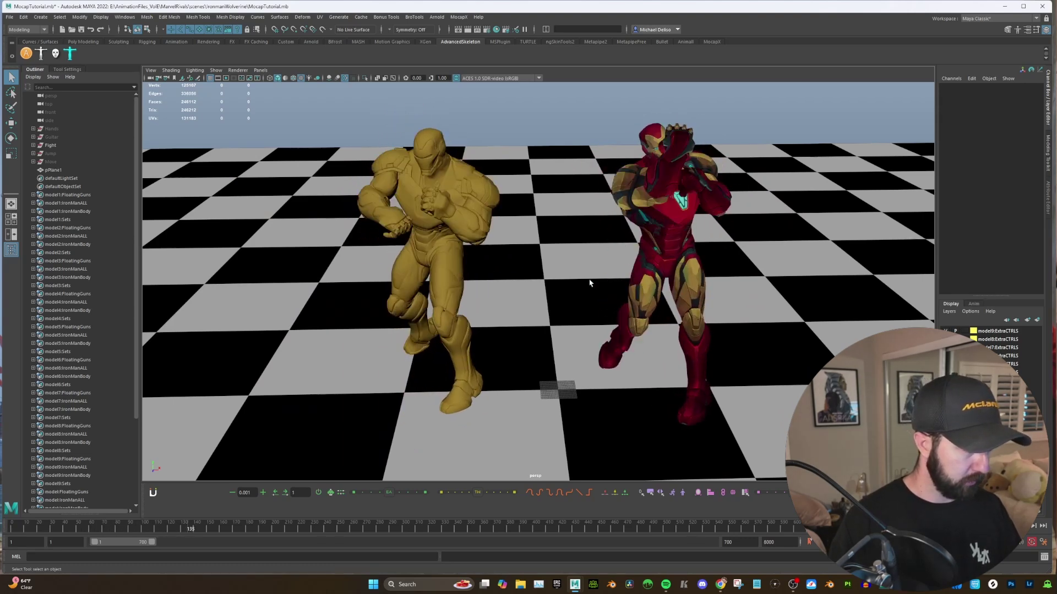
{"action": "mouse_move", "coordinate": [589, 283]}
{"action": "left_mouse_down", "text": "alt"}
{"action": "mouse_move", "coordinate": [603, 250]}
{"action": "mouse_move", "coordinate": [603, 275]}
{"action": "left_mouse_up", "text": "alt"}
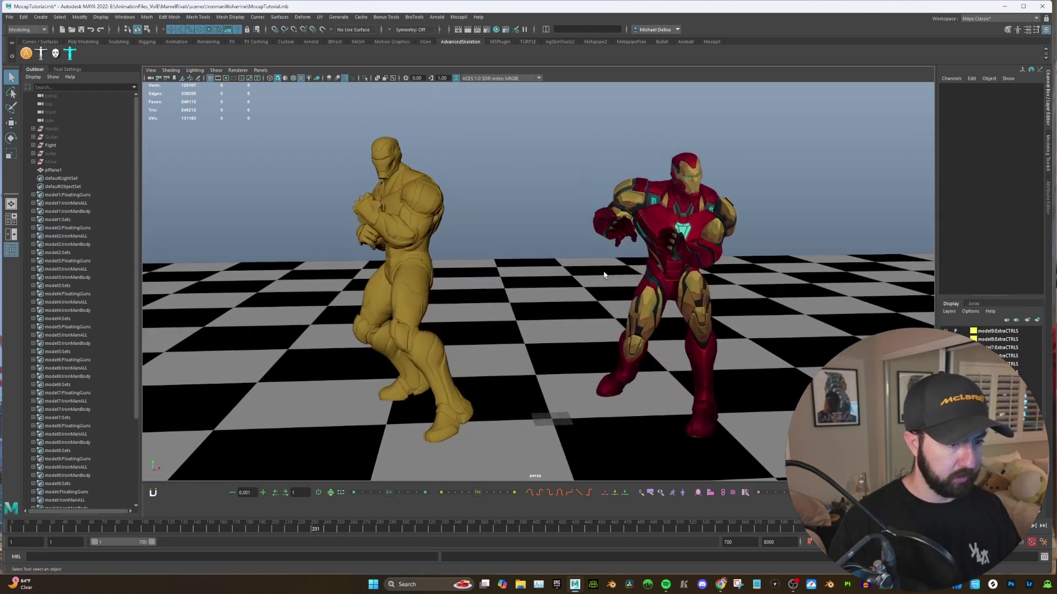
Step: Review the fight take up to about frame 480, comparing both figures' stances and arm positions from the front
{"action": "left_click_drag", "start_coordinate": [604, 275], "coordinate": [572, 265], "text": "alt"}
{"action": "middle_click_drag", "start_coordinate": [572, 266], "coordinate": [558, 259], "text": "alt"}
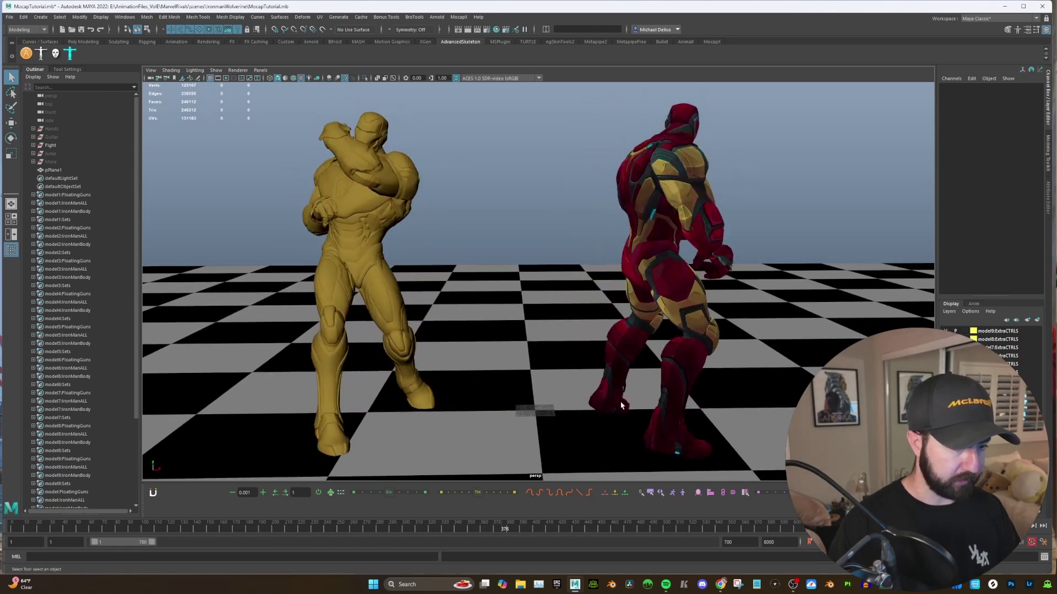
{"action": "left_click_drag", "start_coordinate": [622, 405], "coordinate": [622, 410], "text": "alt"}
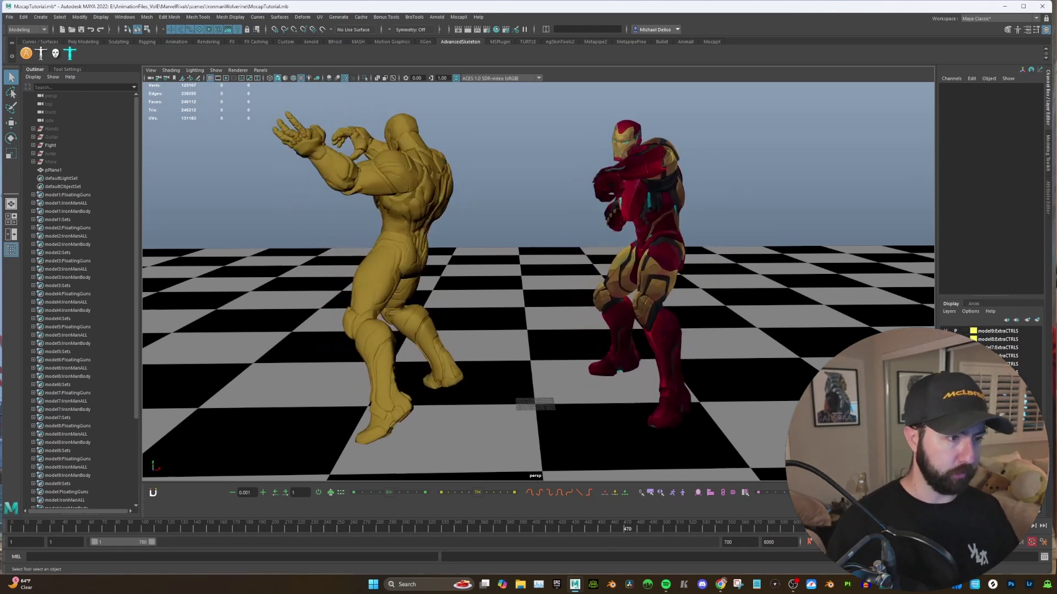
{"action": "middle_click_drag", "start_coordinate": [769, 291], "coordinate": [725, 314], "text": "alt"}
{"action": "right_click_drag", "start_coordinate": [725, 313], "coordinate": [654, 474], "text": "alt"}
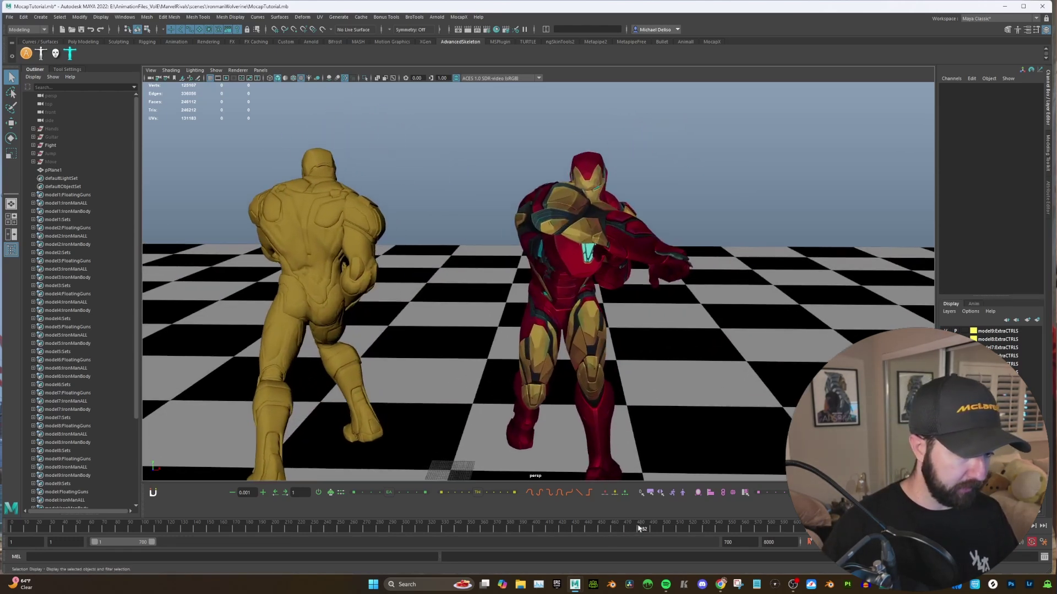
{"action": "left_click_drag", "start_coordinate": [639, 527], "coordinate": [640, 530]}
{"action": "middle_click_drag", "start_coordinate": [612, 308], "coordinate": [573, 349], "text": "alt"}
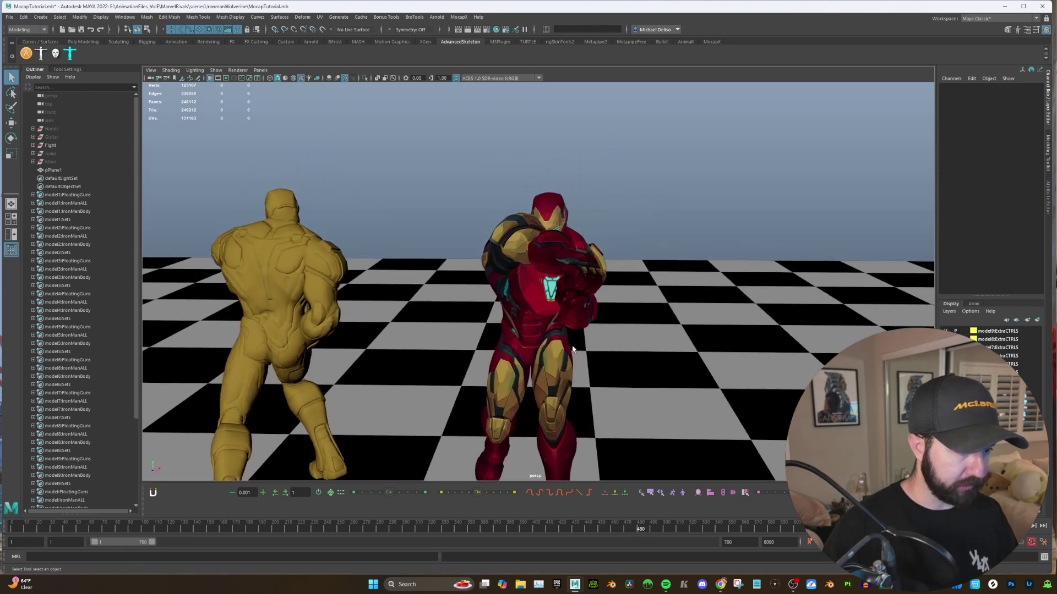
Step: Scrub the fight take back to about frame 70 and examine both figures' arms and footwork from above
{"action": "left_click_drag", "start_coordinate": [596, 292], "coordinate": [603, 365], "text": "alt"}
{"action": "left_click_drag", "start_coordinate": [297, 530], "coordinate": [260, 534]}
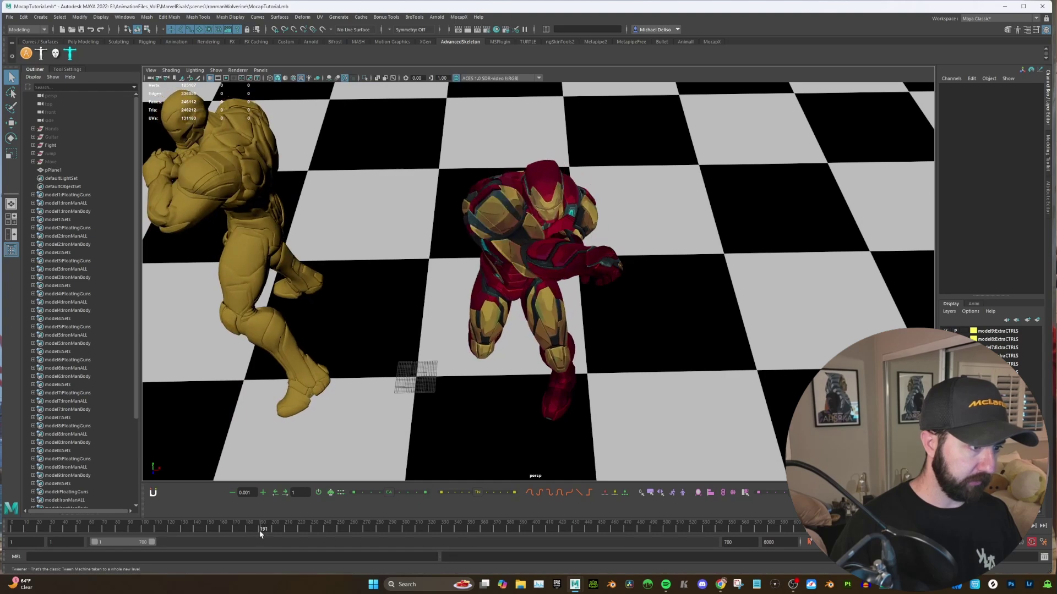
{"action": "middle_click_drag", "start_coordinate": [540, 304], "coordinate": [605, 283], "text": "alt"}
{"action": "left_click_drag", "start_coordinate": [193, 529], "coordinate": [100, 543]}
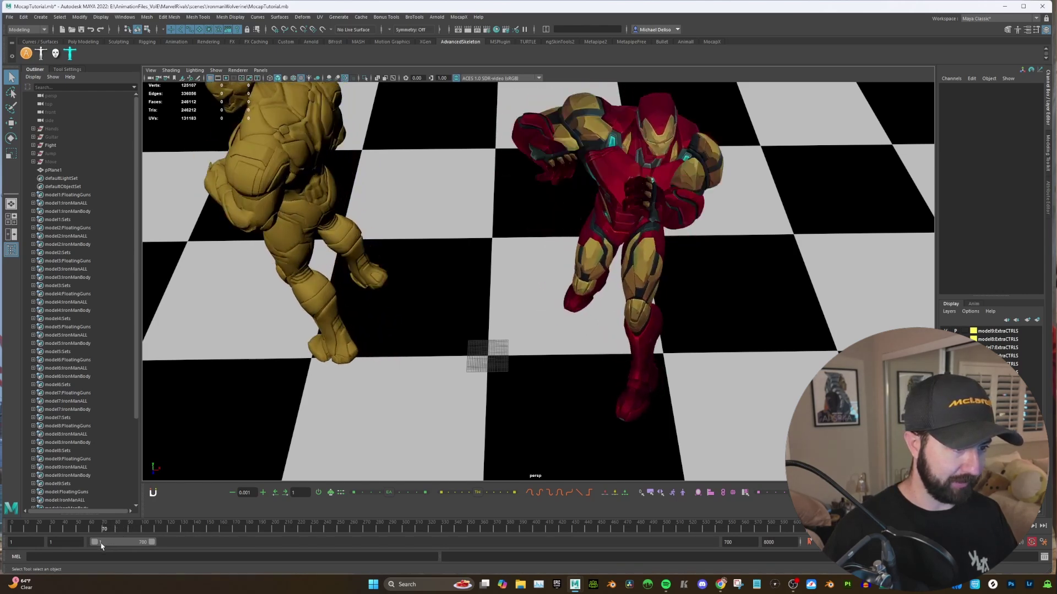
Step: Examine the textured Iron Man's raised arms and hands up close around frame 70 of the fight take
{"action": "left_click_drag", "start_coordinate": [445, 347], "coordinate": [444, 297], "text": "alt"}
{"action": "right_click_drag", "start_coordinate": [468, 319], "coordinate": [596, 367], "text": "alt"}
{"action": "left_click_drag", "start_coordinate": [596, 365], "coordinate": [381, 436], "text": "alt"}
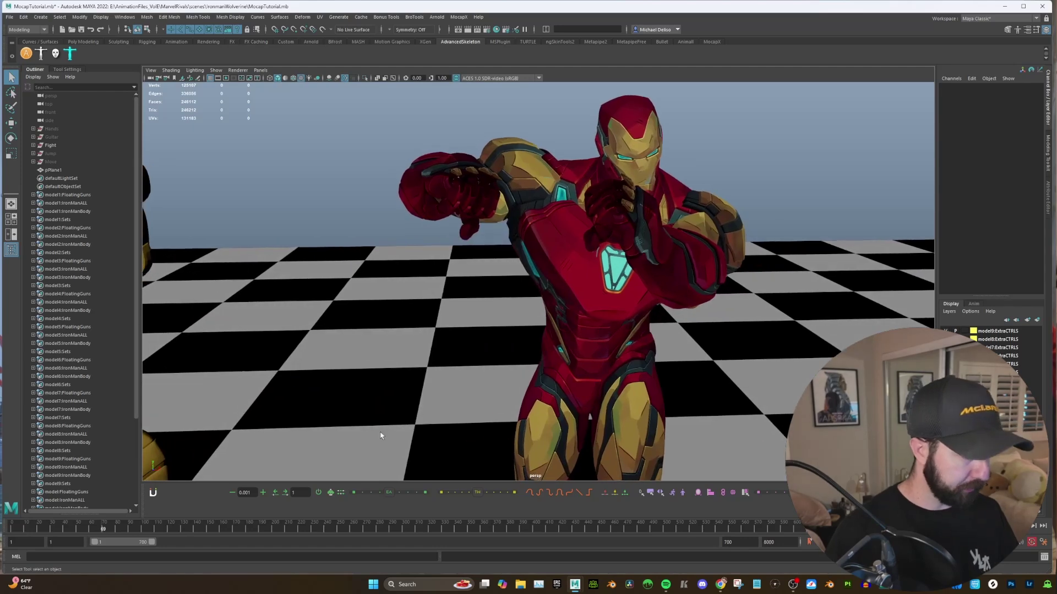
{"action": "right_click_drag", "start_coordinate": [497, 236], "coordinate": [490, 256], "text": "alt"}
{"action": "left_click_drag", "start_coordinate": [490, 256], "coordinate": [495, 271], "text": "alt"}
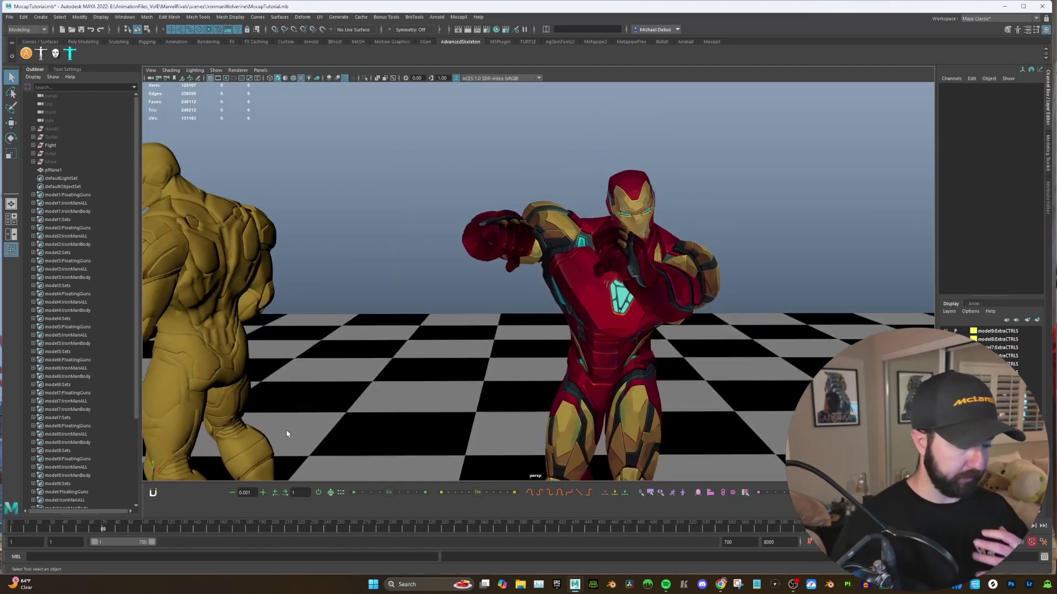
{"action": "left_click_drag", "start_coordinate": [101, 533], "coordinate": [105, 532]}
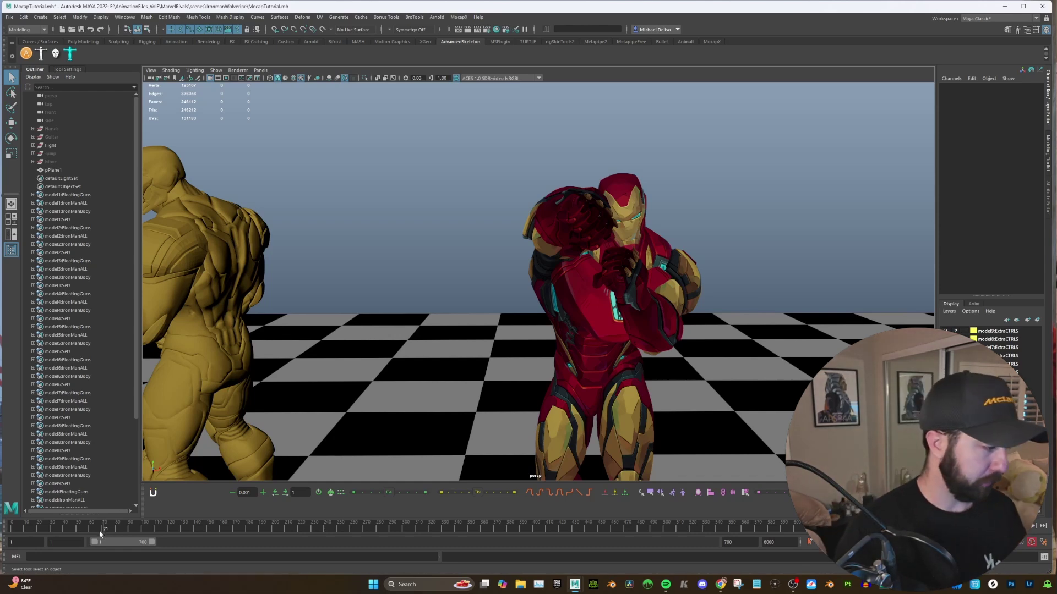
{"action": "left_click_drag", "start_coordinate": [100, 533], "coordinate": [109, 531]}
Step: Inspect the gold figure's hands around frame 117 of the fight take and compare them with the textured Iron Man's
{"action": "middle_click_drag", "start_coordinate": [441, 370], "coordinate": [570, 380], "text": "alt"}
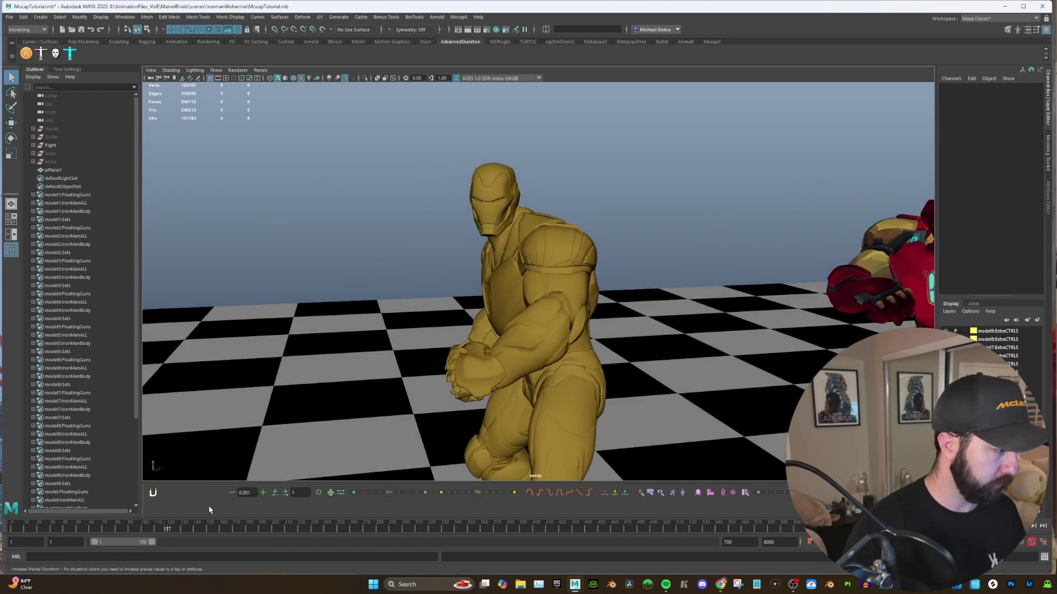
{"action": "left_click_drag", "start_coordinate": [165, 527], "coordinate": [174, 527]}
{"action": "mouse_move", "coordinate": [498, 351]}
{"action": "left_mouse_down", "text": "alt"}
{"action": "mouse_move", "coordinate": [463, 356]}
{"action": "mouse_move", "coordinate": [484, 354]}
{"action": "left_mouse_up", "text": "alt"}
{"action": "left_click_drag", "start_coordinate": [173, 531], "coordinate": [177, 532]}
{"action": "left_click_drag", "start_coordinate": [552, 370], "coordinate": [551, 440], "text": "alt"}
{"action": "middle_click_drag", "start_coordinate": [551, 440], "coordinate": [589, 301], "text": "alt"}
{"action": "left_click_drag", "start_coordinate": [589, 301], "coordinate": [622, 379], "text": "alt"}
{"action": "left_click_drag", "start_coordinate": [172, 529], "coordinate": [172, 531]}
{"action": "middle_click_drag", "start_coordinate": [674, 321], "coordinate": [519, 323], "text": "alt"}
Step: Scrub the fight take between about frames 99 and 117, comparing both figures' crouched poses from above
{"action": "left_click_drag", "start_coordinate": [168, 534], "coordinate": [142, 532]}
{"action": "scroll", "coordinate": [561, 347], "scroll_direction": "down", "scroll_amount": 2}
{"action": "middle_click_drag", "start_coordinate": [418, 324], "coordinate": [529, 351], "text": "alt"}
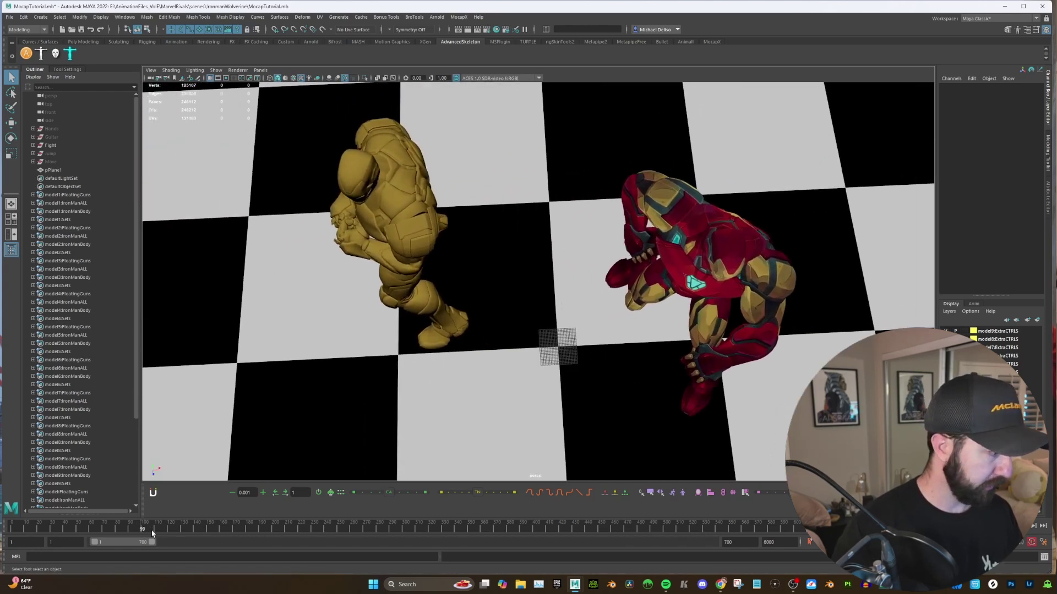
{"action": "left_click_drag", "start_coordinate": [143, 530], "coordinate": [145, 534]}
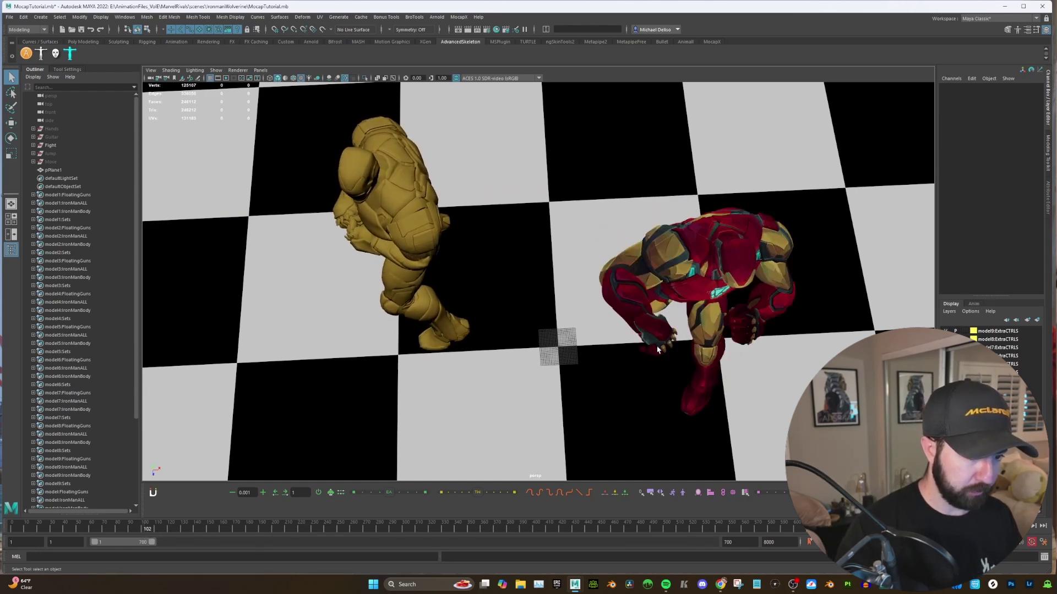
{"action": "left_click_drag", "start_coordinate": [146, 533], "coordinate": [171, 538]}
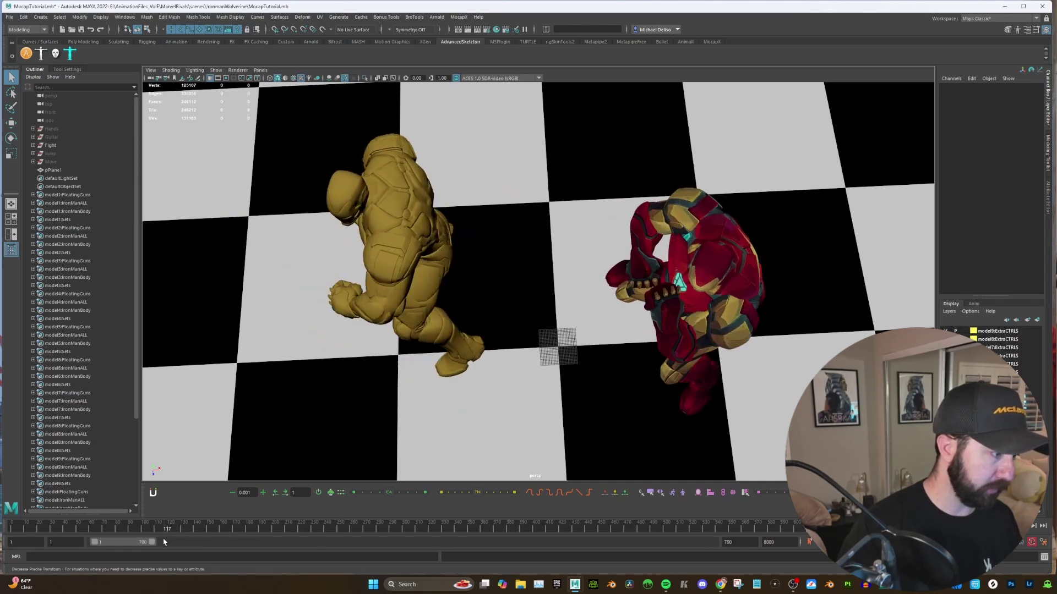
{"action": "scroll", "coordinate": [632, 368], "scroll_direction": "down", "scroll_amount": 3}
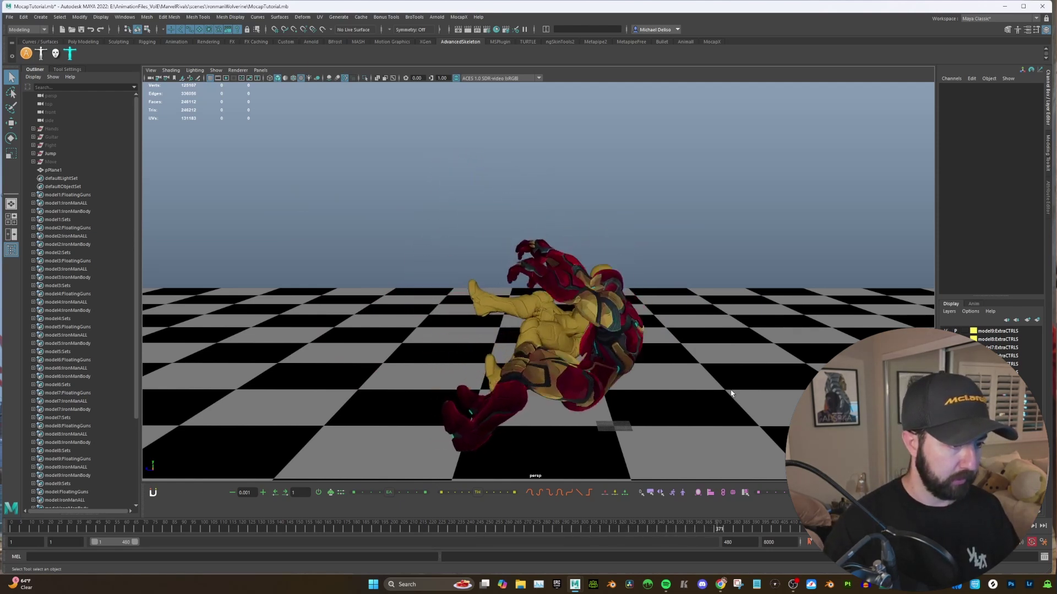
Step: Scrub through the jump take and compare how both figures move into the fall
{"action": "left_click", "coordinate": [141, 530]}
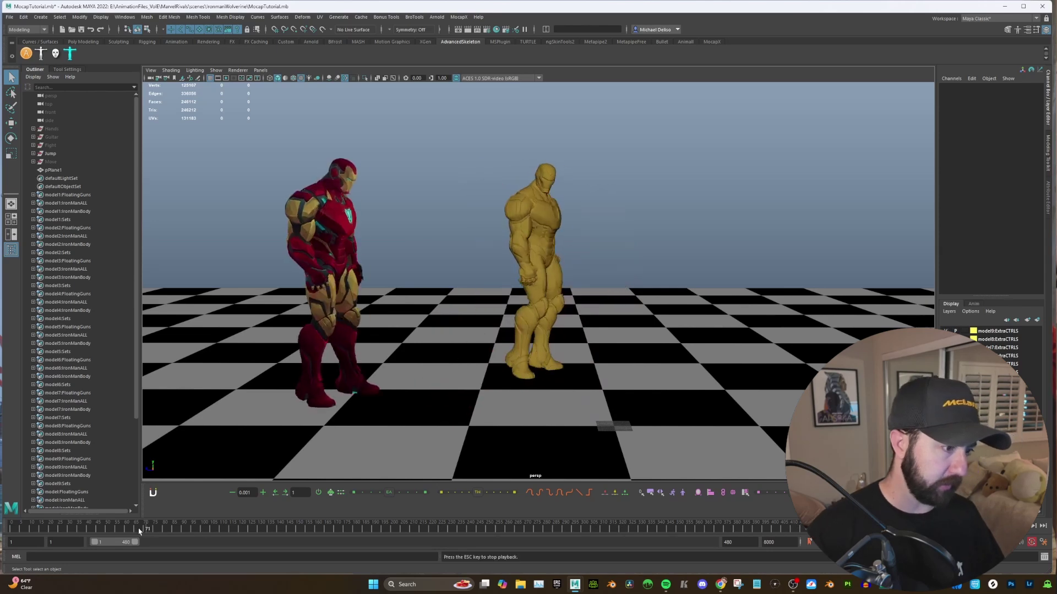
{"action": "left_click", "coordinate": [255, 532]}
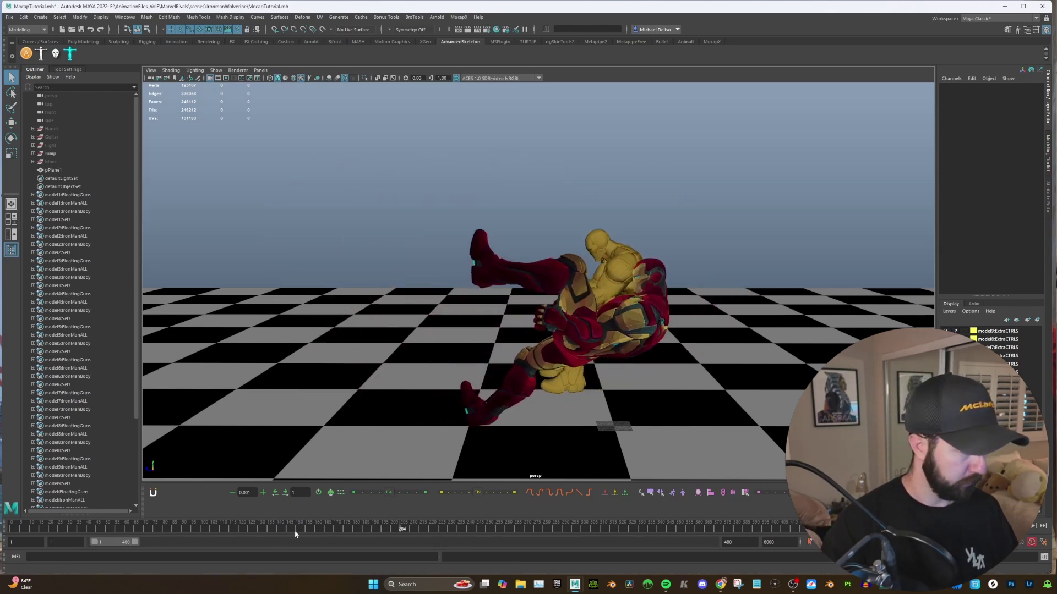
{"action": "left_click_drag", "start_coordinate": [295, 533], "coordinate": [354, 533]}
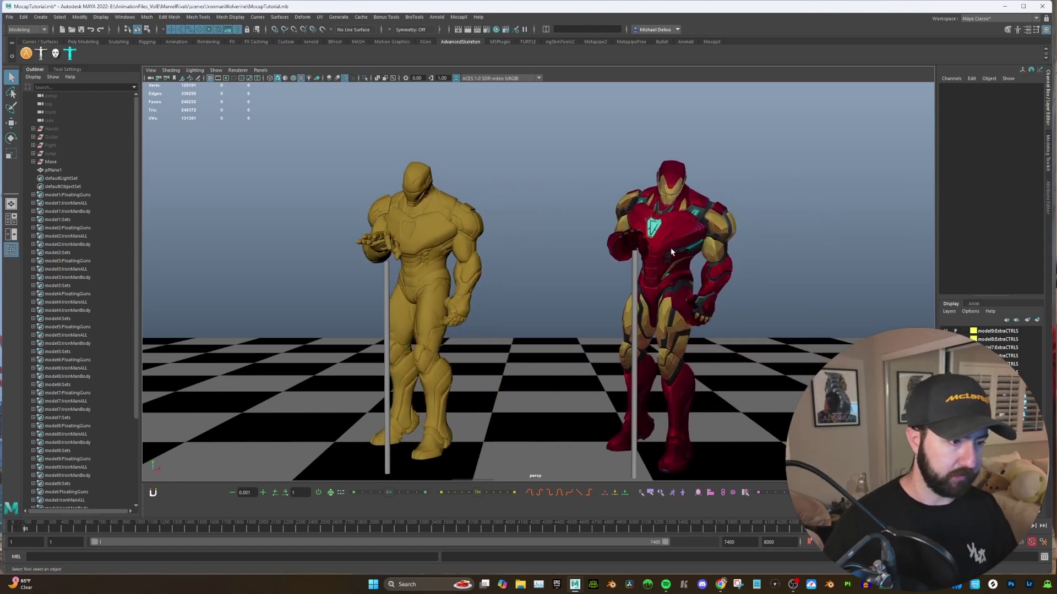
Step: Inspect both figures' hands against the poles in the move take, advancing to frame 214
{"action": "left_click_drag", "start_coordinate": [672, 252], "coordinate": [656, 284], "text": "alt"}
{"action": "right_click_drag", "start_coordinate": [656, 284], "coordinate": [682, 297], "text": "alt"}
{"action": "left_click_drag", "start_coordinate": [682, 298], "coordinate": [700, 313], "text": "alt"}
{"action": "right_click_drag", "start_coordinate": [700, 313], "coordinate": [782, 326], "text": "alt"}
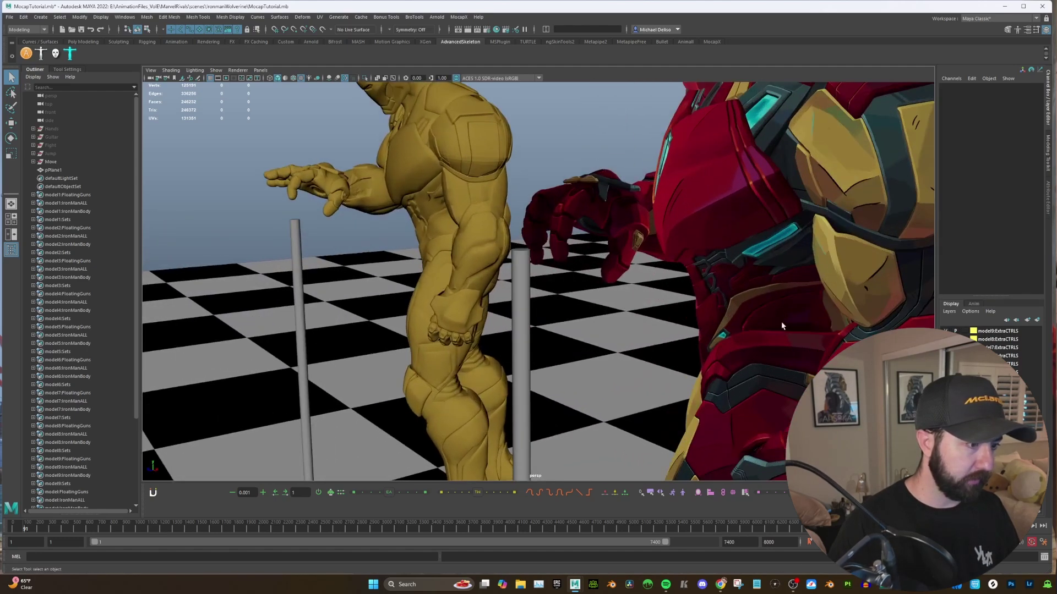
{"action": "left_click_drag", "start_coordinate": [782, 326], "coordinate": [659, 314], "text": "alt"}
{"action": "left_click", "coordinate": [39, 529]}
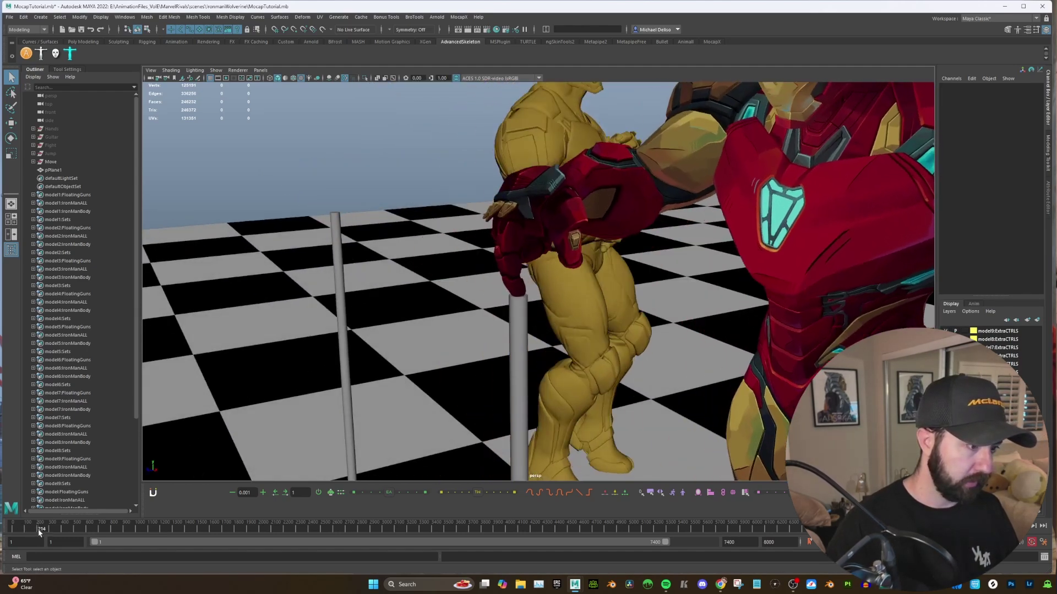
Step: Examine the textured Iron Man's hand contact with the pole from the front at frame 214
{"action": "left_click_drag", "start_coordinate": [468, 363], "coordinate": [599, 323], "text": "alt"}
{"action": "middle_click_drag", "start_coordinate": [599, 323], "coordinate": [505, 349], "text": "alt"}
{"action": "left_click_drag", "start_coordinate": [505, 349], "coordinate": [512, 333], "text": "alt"}
{"action": "right_click_drag", "start_coordinate": [512, 333], "coordinate": [568, 358], "text": "alt"}
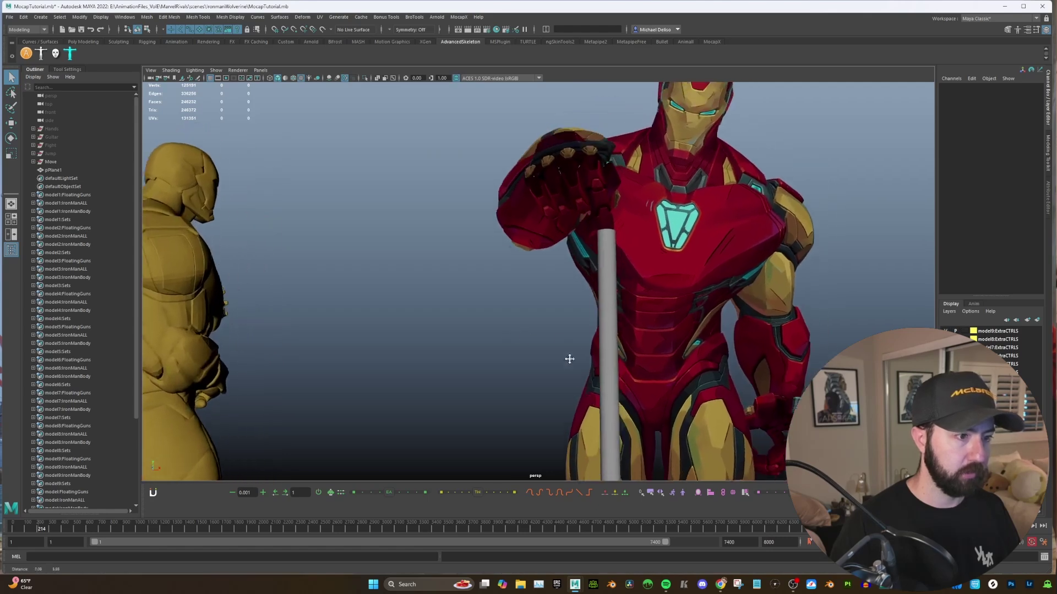
{"action": "mouse_move", "coordinate": [568, 359]}
{"action": "left_mouse_down", "text": "alt"}
{"action": "mouse_move", "coordinate": [532, 362]}
{"action": "mouse_move", "coordinate": [549, 361]}
{"action": "left_mouse_up", "text": "alt"}
{"action": "scroll", "coordinate": [551, 364], "scroll_direction": "down", "scroll_amount": 4}
{"action": "middle_click_drag", "start_coordinate": [554, 365], "coordinate": [555, 353], "text": "alt"}
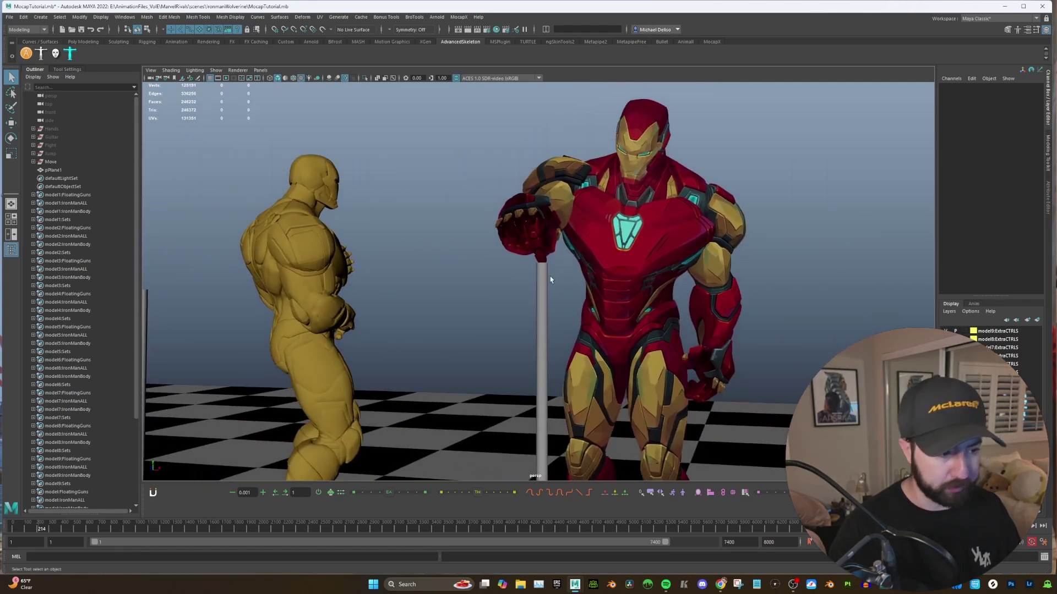
{"action": "left_click_drag", "start_coordinate": [540, 268], "coordinate": [548, 291], "text": "alt"}
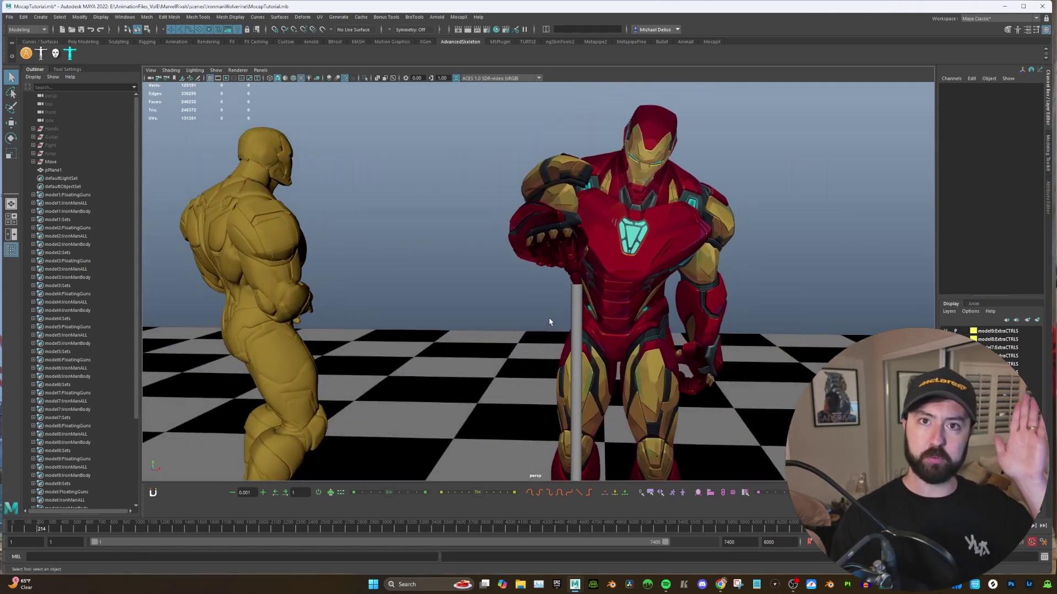
Step: Check the gold figure's arm against its pole, then compare both figures' pole contact at an earlier frame
{"action": "scroll", "coordinate": [555, 322], "scroll_direction": "down", "scroll_amount": 3}
{"action": "middle_click_drag", "start_coordinate": [389, 335], "coordinate": [580, 353], "text": "alt"}
{"action": "scroll", "coordinate": [577, 354], "scroll_direction": "up", "scroll_amount": 5}
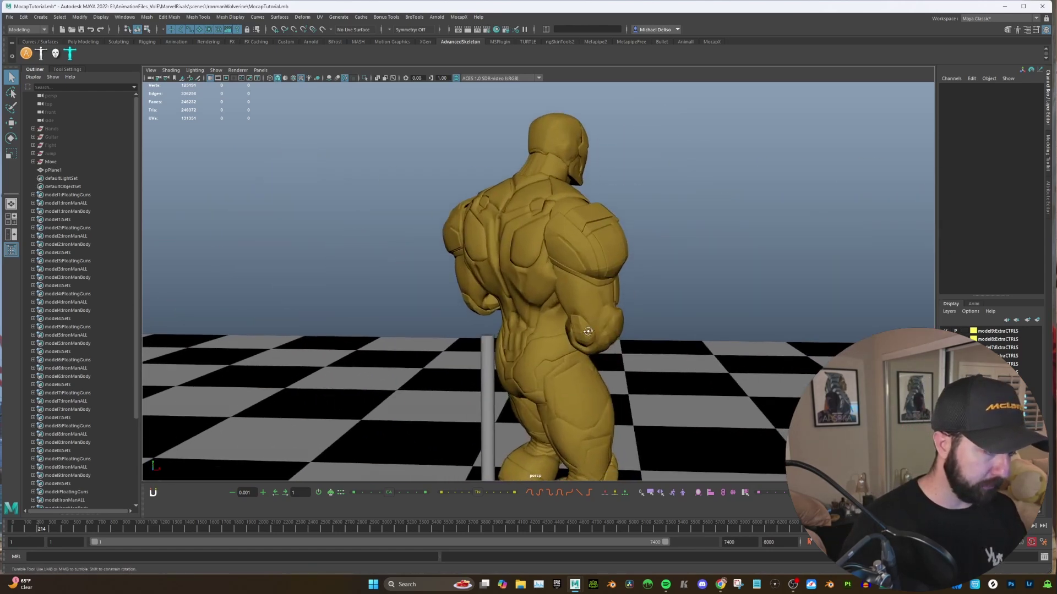
{"action": "left_click_drag", "start_coordinate": [58, 518], "coordinate": [22, 528]}
{"action": "left_click_drag", "start_coordinate": [487, 358], "coordinate": [563, 264], "text": "alt"}
{"action": "scroll", "coordinate": [606, 298], "scroll_direction": "down", "scroll_amount": 5}
{"action": "middle_click_drag", "start_coordinate": [563, 264], "coordinate": [540, 298], "text": "alt"}
{"action": "left_click_drag", "start_coordinate": [539, 297], "coordinate": [542, 298], "text": "alt"}
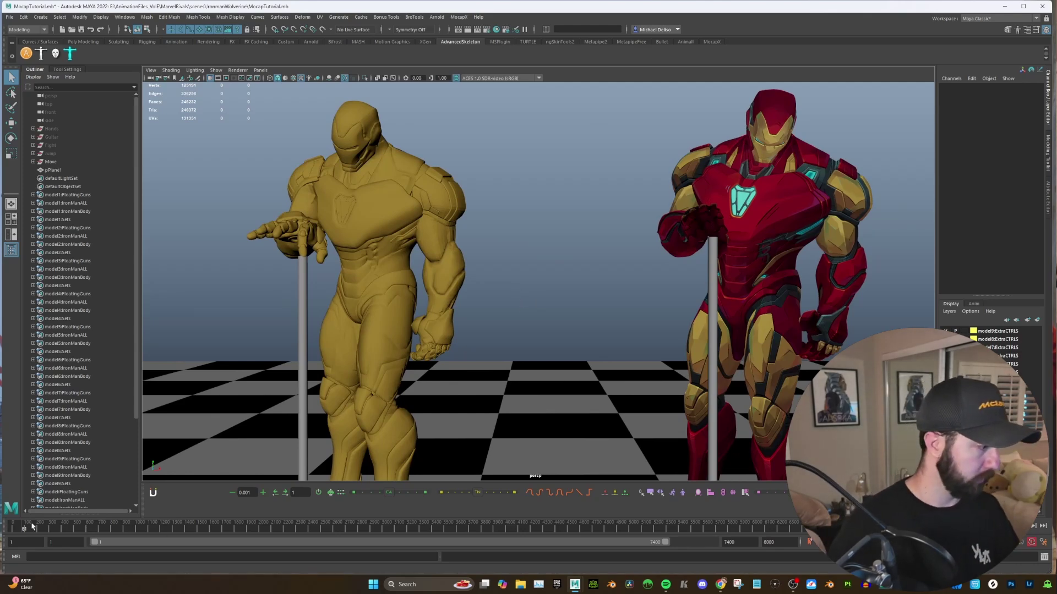
Step: Scrub the move take forward past frame 2400, comparing both figures' turns and arm gestures beside the poles
{"action": "left_click_drag", "start_coordinate": [32, 527], "coordinate": [118, 534]}
{"action": "middle_click_drag", "start_coordinate": [616, 360], "coordinate": [473, 366], "text": "alt"}
{"action": "left_click_drag", "start_coordinate": [473, 366], "coordinate": [424, 382], "text": "alt"}
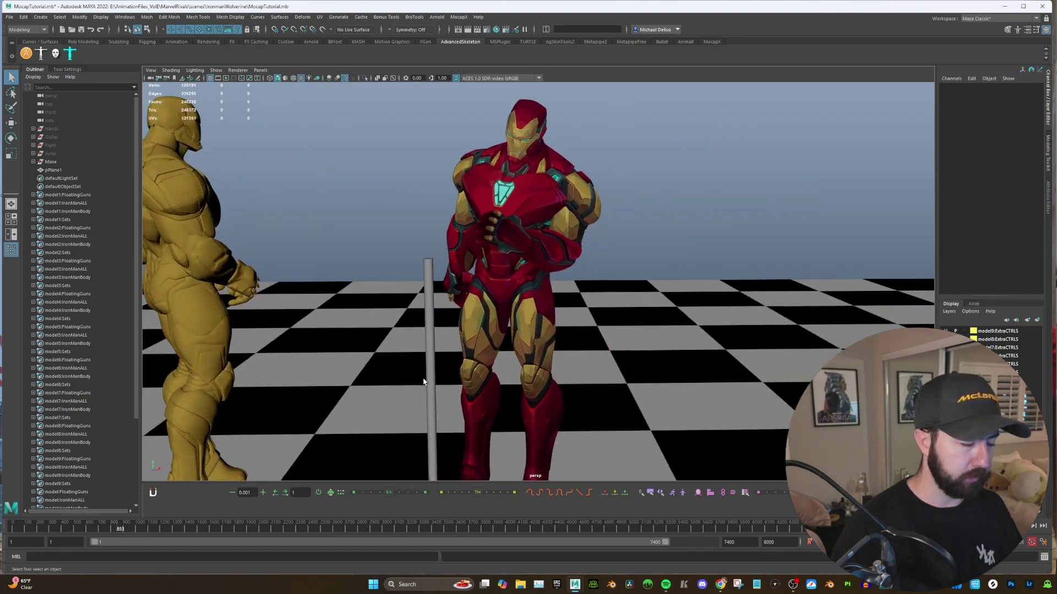
{"action": "left_click_drag", "start_coordinate": [122, 530], "coordinate": [240, 533]}
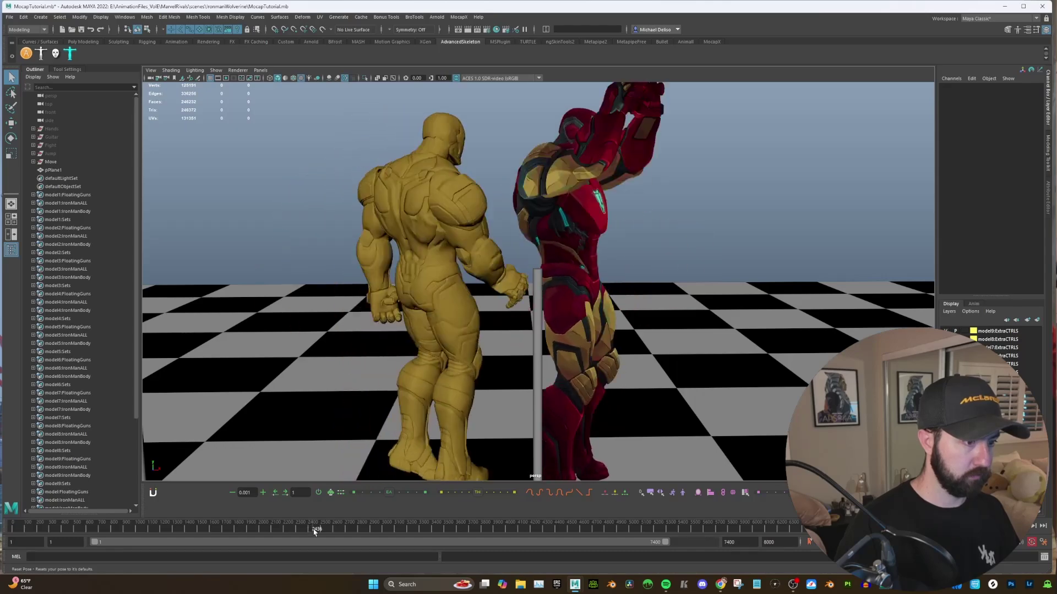
{"action": "left_click_drag", "start_coordinate": [315, 531], "coordinate": [345, 531]}
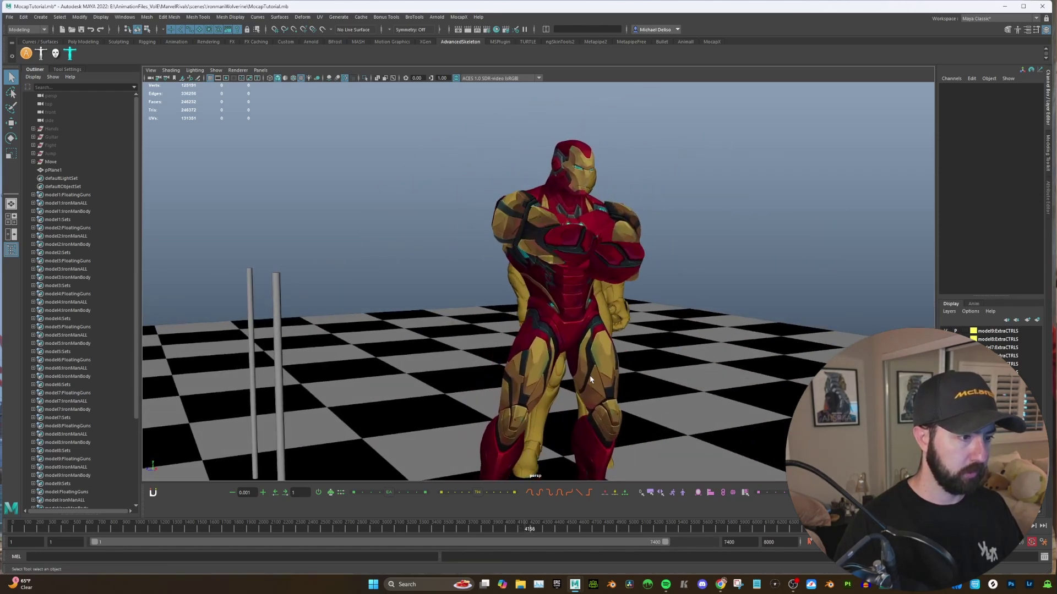
Step: Examine the textured Iron Man's crossed arms from several angles around frame 4155 of the move take
{"action": "left_click", "coordinate": [524, 528]}
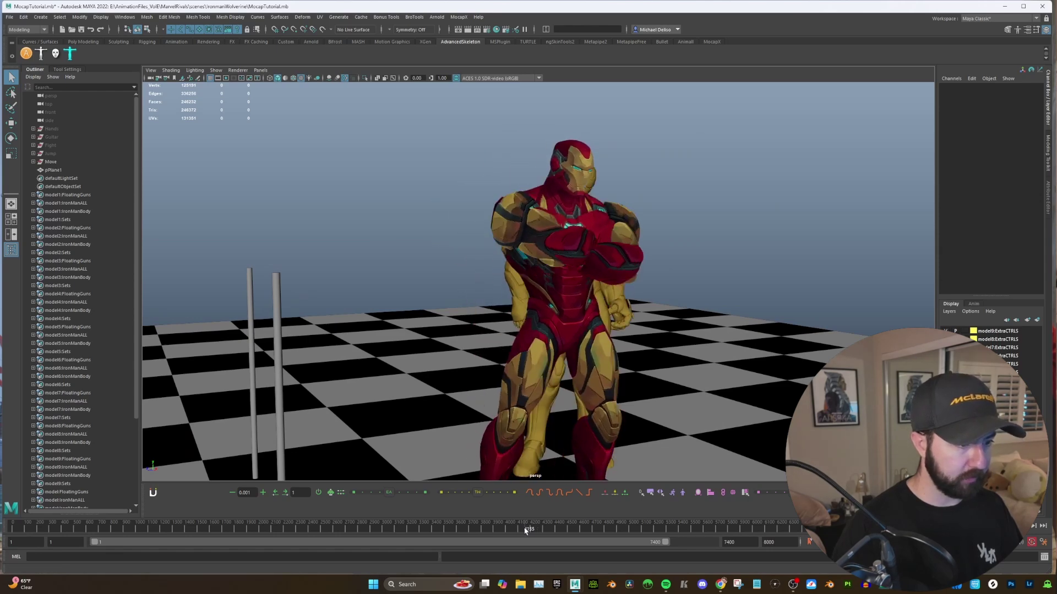
{"action": "left_click_drag", "start_coordinate": [564, 471], "coordinate": [484, 441], "text": "alt"}
{"action": "left_click_drag", "start_coordinate": [694, 413], "coordinate": [612, 398], "text": "alt"}
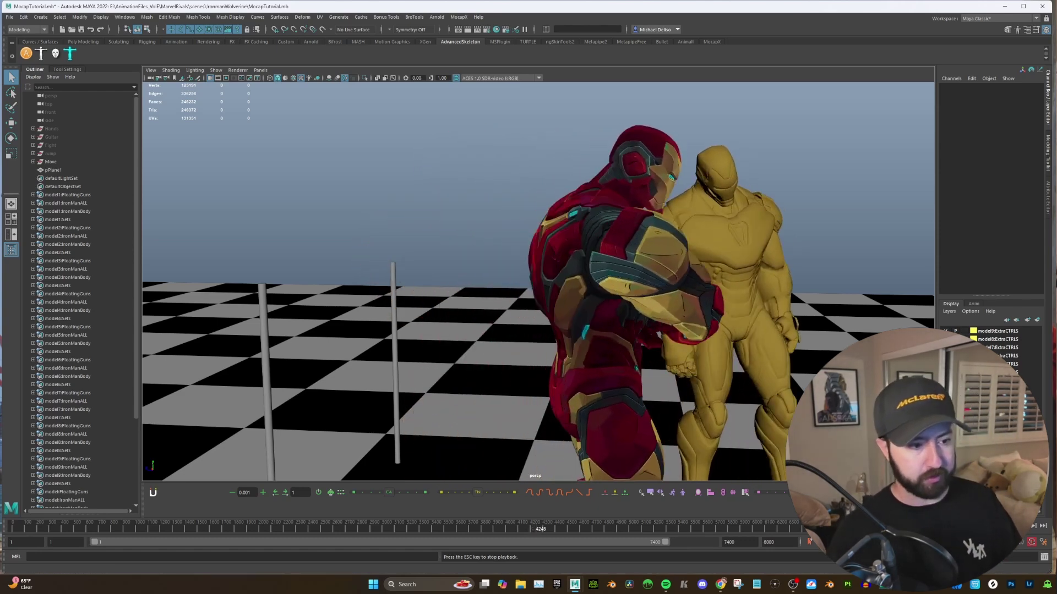
Step: Play the move take from about frame 4248 and compare both figures' turns and steps from different sides
{"action": "scroll", "coordinate": [729, 379], "scroll_direction": "down", "scroll_amount": 2}
{"action": "left_click_drag", "start_coordinate": [732, 379], "coordinate": [725, 378], "text": "alt"}
{"action": "scroll", "coordinate": [726, 378], "scroll_direction": "down", "scroll_amount": 2}
{"action": "middle_click_drag", "start_coordinate": [726, 381], "coordinate": [736, 373], "text": "alt"}
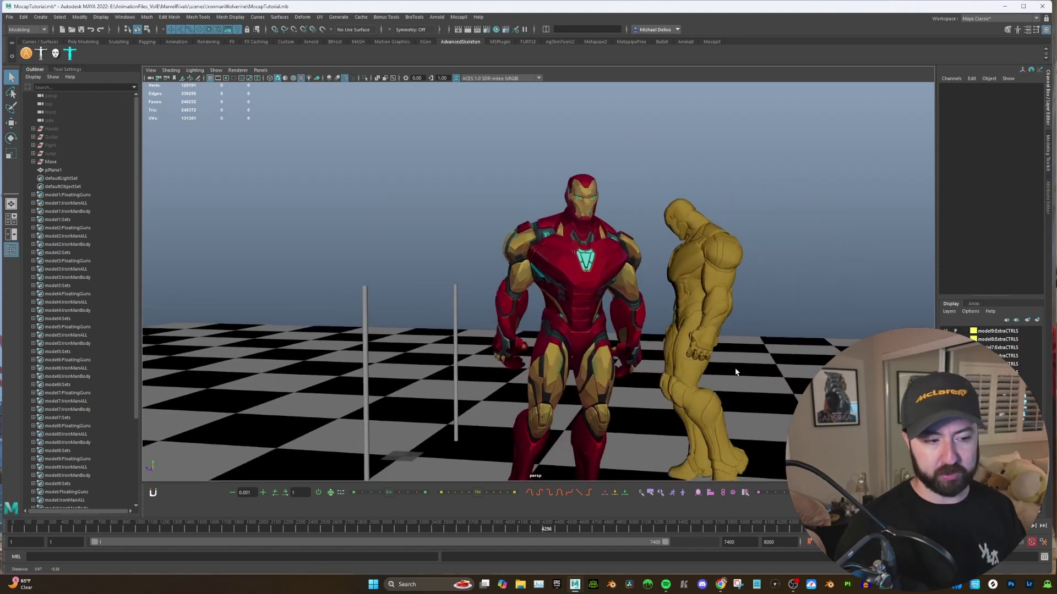
{"action": "left_click_drag", "start_coordinate": [736, 372], "coordinate": [741, 381], "text": "alt"}
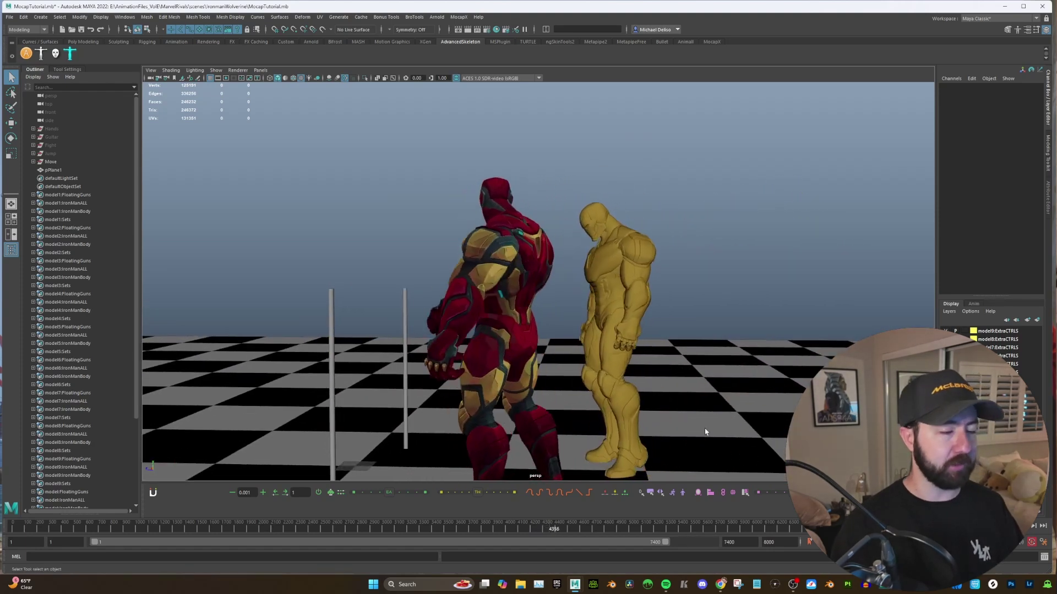
{"action": "middle_click_drag", "start_coordinate": [650, 418], "coordinate": [698, 406], "text": "alt"}
{"action": "left_click_drag", "start_coordinate": [698, 406], "coordinate": [820, 432], "text": "alt"}
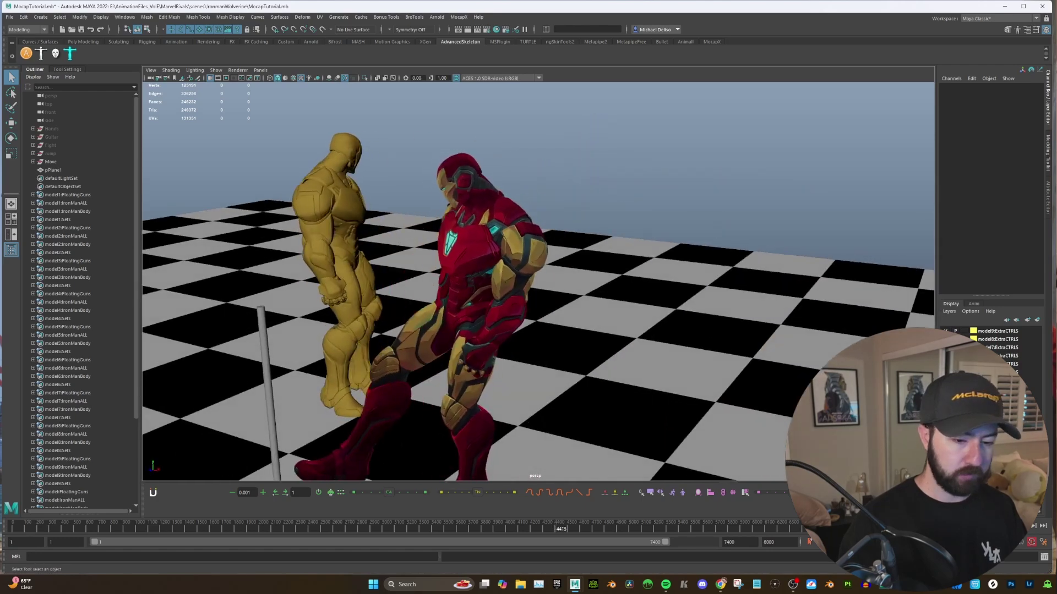
{"action": "middle_click_drag", "start_coordinate": [820, 432], "coordinate": [868, 412], "text": "alt"}
Step: Skip ahead in the move take to about frame 5600 and compare both figures' poses and hands during playback
{"action": "left_click", "coordinate": [580, 530]}
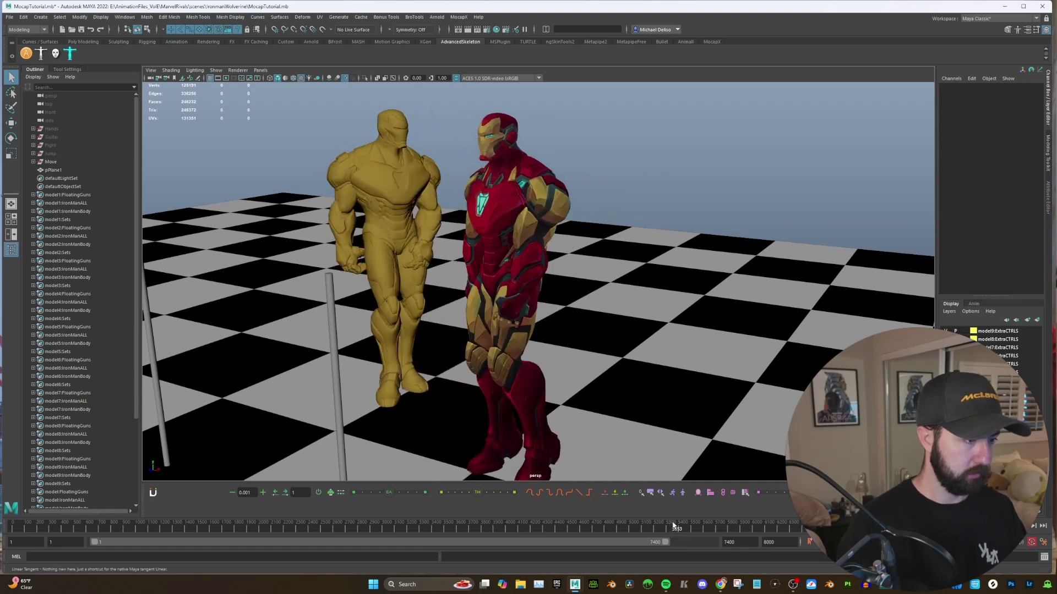
{"action": "left_click_drag", "start_coordinate": [684, 527], "coordinate": [698, 527]}
{"action": "left_click_drag", "start_coordinate": [628, 363], "coordinate": [468, 347], "text": "alt"}
{"action": "right_click_drag", "start_coordinate": [511, 358], "coordinate": [608, 410], "text": "alt"}
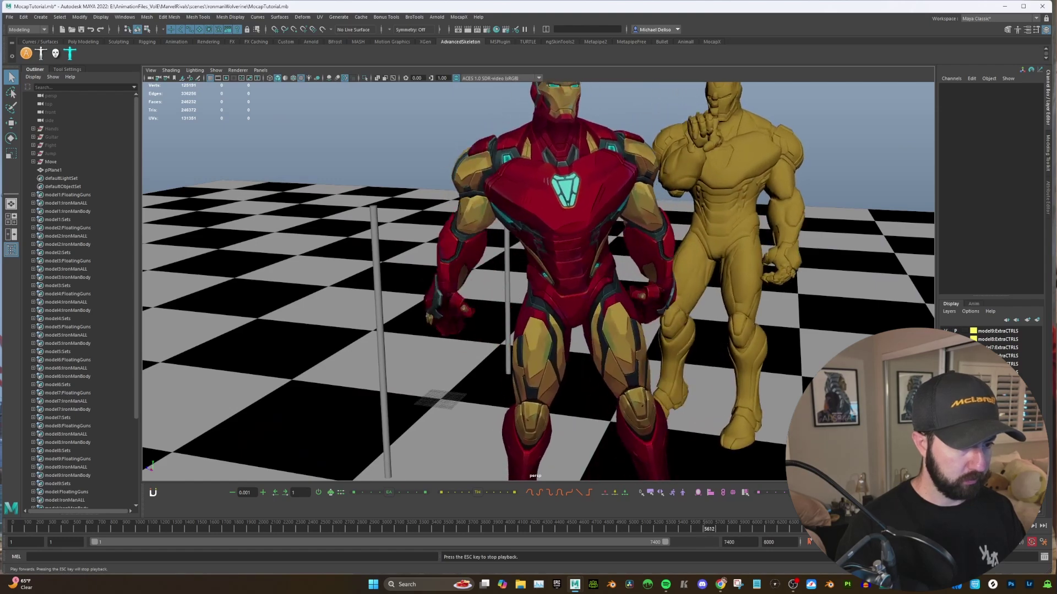
{"action": "key", "text": "Escape"}
{"action": "left_click_drag", "start_coordinate": [529, 379], "coordinate": [722, 432], "text": "alt"}
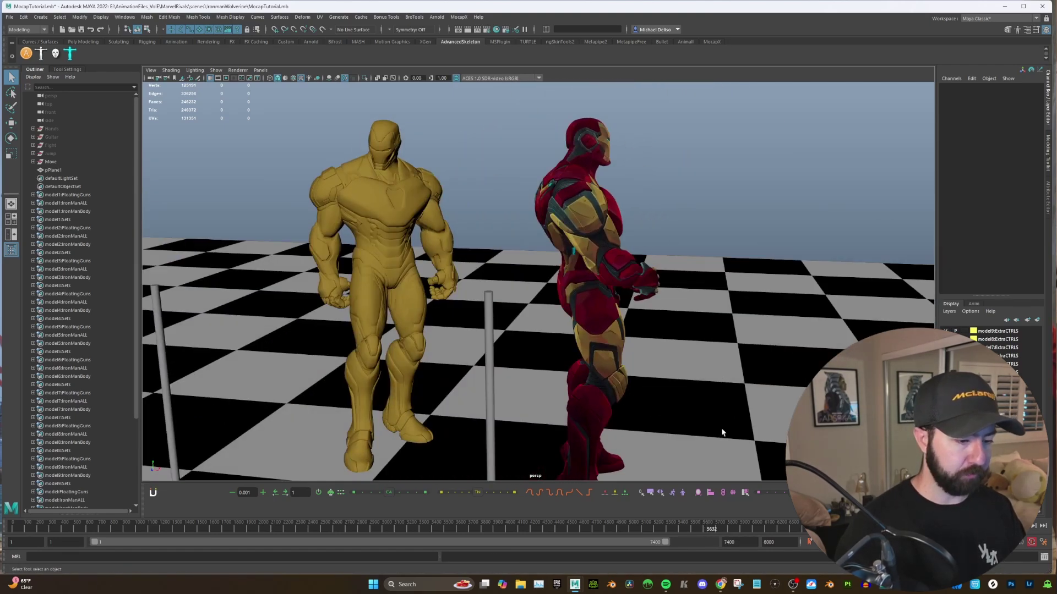
Step: Scrub the move take forward from about frame 5632 and compare both figures' poses from the front
{"action": "left_click_drag", "start_coordinate": [709, 529], "coordinate": [735, 531]}
{"action": "left_click_drag", "start_coordinate": [570, 361], "coordinate": [694, 352], "text": "alt"}
{"action": "left_click_drag", "start_coordinate": [737, 532], "coordinate": [853, 532]}
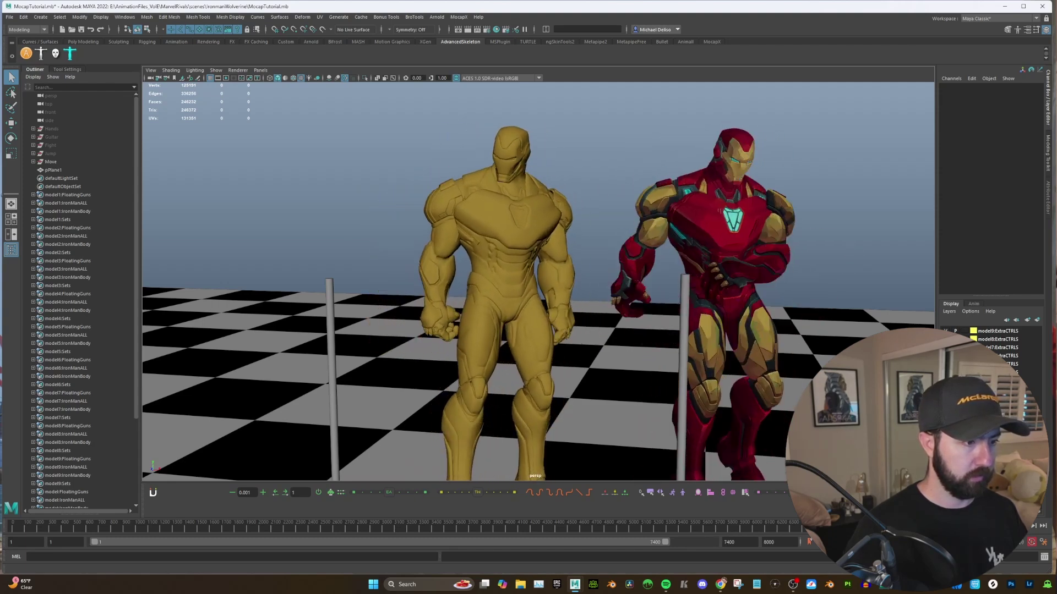
{"action": "mouse_move", "coordinate": [784, 361]}
{"action": "left_mouse_down", "text": "alt"}
{"action": "mouse_move", "coordinate": [750, 349]}
{"action": "mouse_move", "coordinate": [773, 355]}
{"action": "left_mouse_up", "text": "alt"}
{"action": "middle_click_drag", "start_coordinate": [772, 355], "coordinate": [752, 357], "text": "alt"}
{"action": "right_click_drag", "start_coordinate": [751, 357], "coordinate": [744, 362], "text": "alt"}
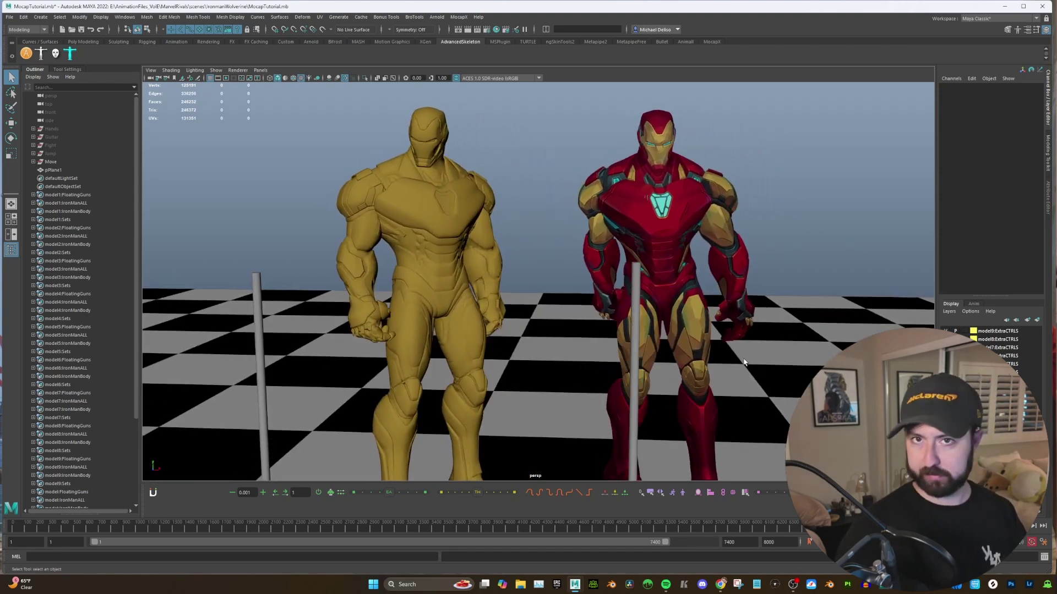
Step: Watch both figures' stances and arm gestures behind the poles during playback, from closer and wider front views
{"action": "middle_click_drag", "start_coordinate": [695, 364], "coordinate": [708, 368], "text": "alt"}
{"action": "left_click_drag", "start_coordinate": [708, 369], "coordinate": [732, 370], "text": "alt"}
{"action": "right_click_drag", "start_coordinate": [731, 371], "coordinate": [703, 384], "text": "alt"}
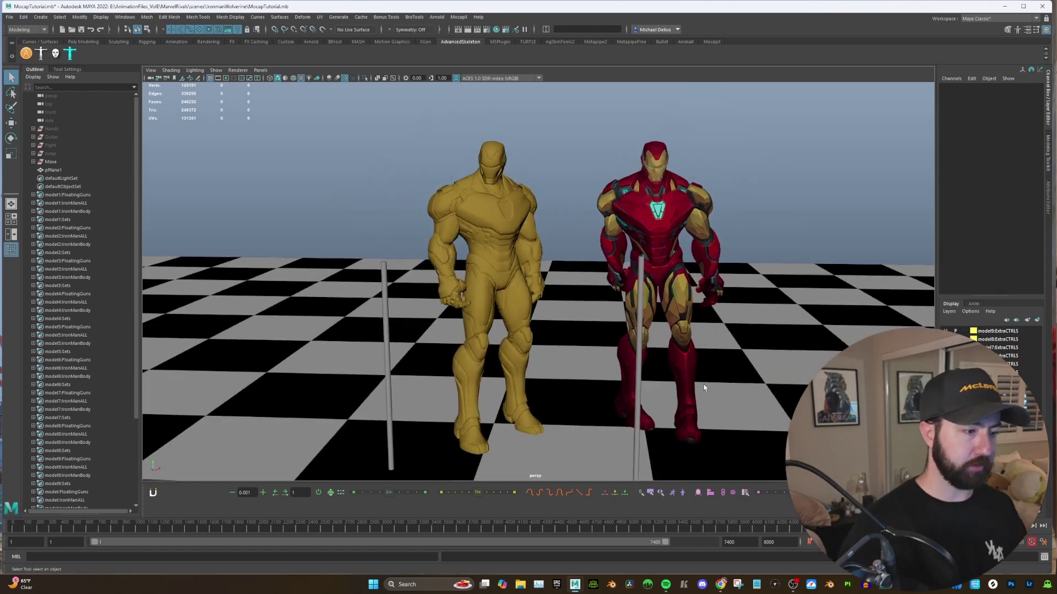
{"action": "left_click_drag", "start_coordinate": [703, 384], "coordinate": [664, 390], "text": "alt"}
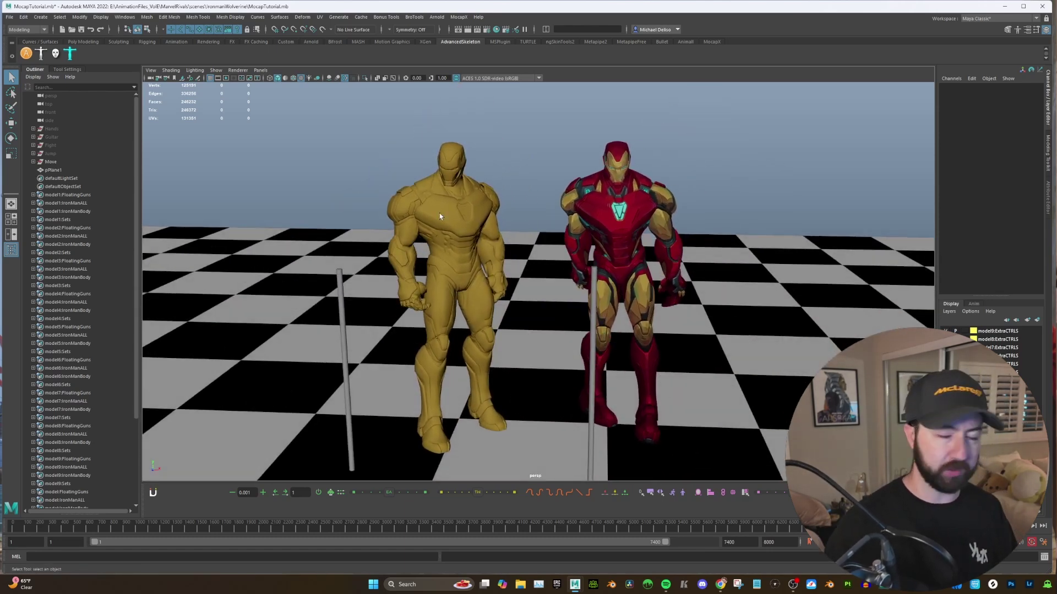
{"action": "middle_click_drag", "start_coordinate": [534, 269], "coordinate": [550, 273], "text": "alt"}
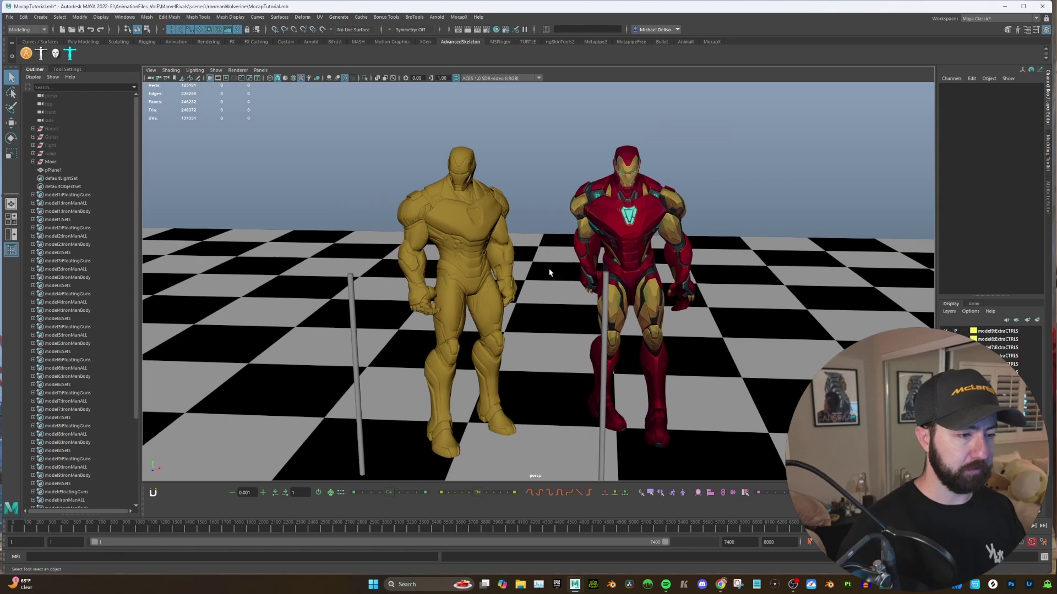
{"action": "middle_click_drag", "start_coordinate": [626, 310], "coordinate": [659, 270], "text": "alt"}
{"action": "left_click_drag", "start_coordinate": [659, 270], "coordinate": [768, 371], "text": "alt"}
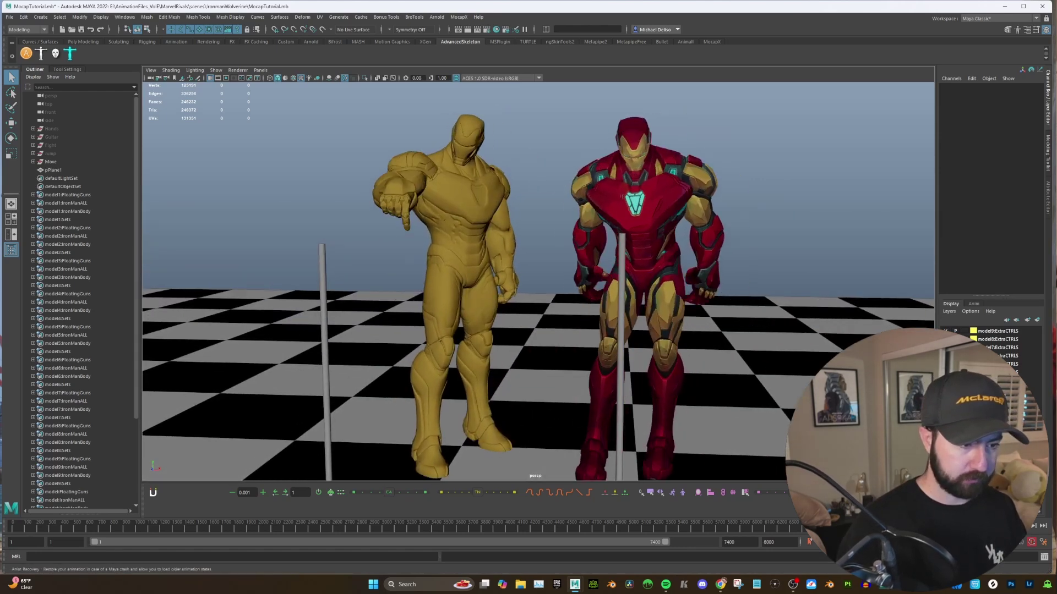
Step: Pause the move take at the gold figure's pointing gesture and examine its hand and both figures from above
{"action": "left_click", "coordinate": [1015, 526]}
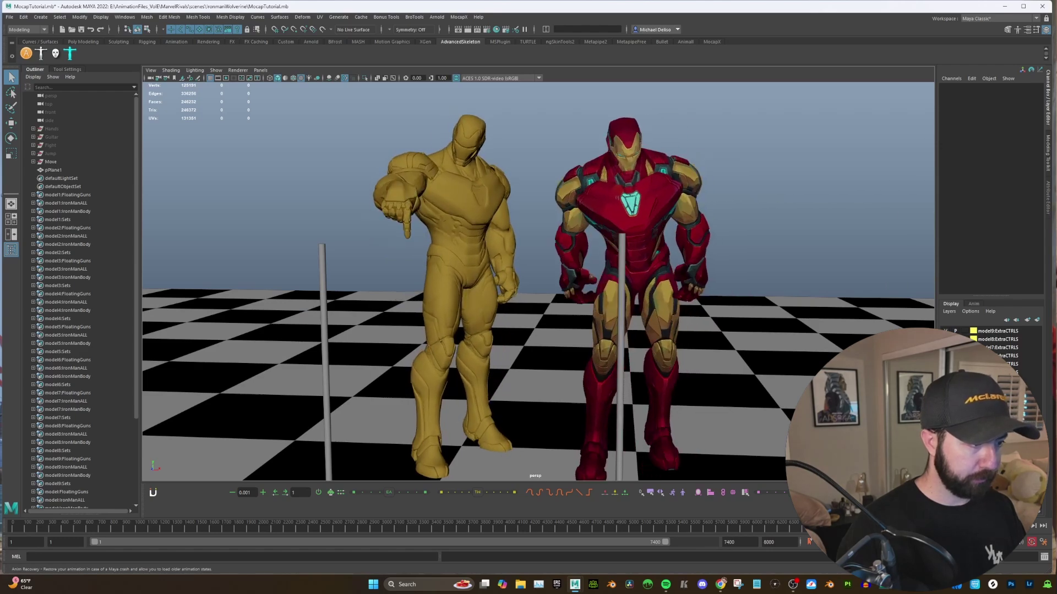
{"action": "middle_click_drag", "start_coordinate": [463, 257], "coordinate": [522, 286], "text": "alt"}
{"action": "scroll", "coordinate": [517, 265], "scroll_direction": "up", "scroll_amount": 5}
{"action": "left_click_drag", "start_coordinate": [517, 262], "coordinate": [558, 234], "text": "alt"}
{"action": "mouse_move", "coordinate": [539, 302]}
{"action": "left_mouse_down", "text": "alt"}
{"action": "mouse_move", "coordinate": [642, 333]}
{"action": "mouse_move", "coordinate": [548, 317]}
{"action": "left_mouse_up", "text": "alt"}
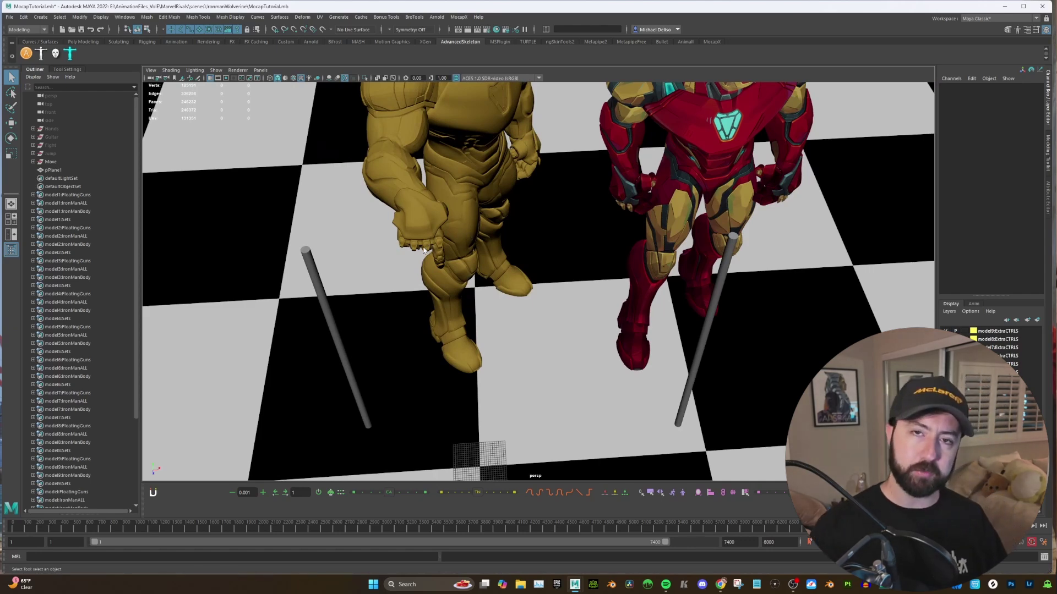
{"action": "scroll", "coordinate": [601, 265], "scroll_direction": "down", "scroll_amount": 3}
{"action": "left_click_drag", "start_coordinate": [684, 302], "coordinate": [641, 261], "text": "alt"}
{"action": "scroll", "coordinate": [651, 337], "scroll_direction": "up", "scroll_amount": 4}
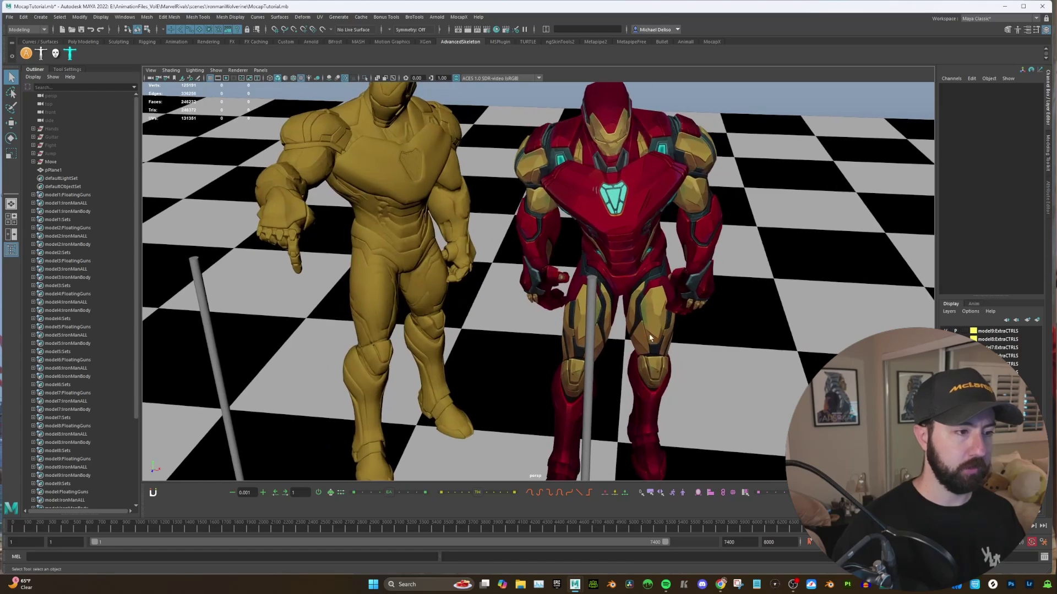
Step: Resume playback of the move take and inspect the textured Iron Man's hand on the pole and both figures' turns
{"action": "left_click_drag", "start_coordinate": [651, 337], "coordinate": [641, 308], "text": "alt"}
{"action": "middle_click_drag", "start_coordinate": [641, 308], "coordinate": [556, 377], "text": "alt"}
{"action": "key", "text": "alt+v"}
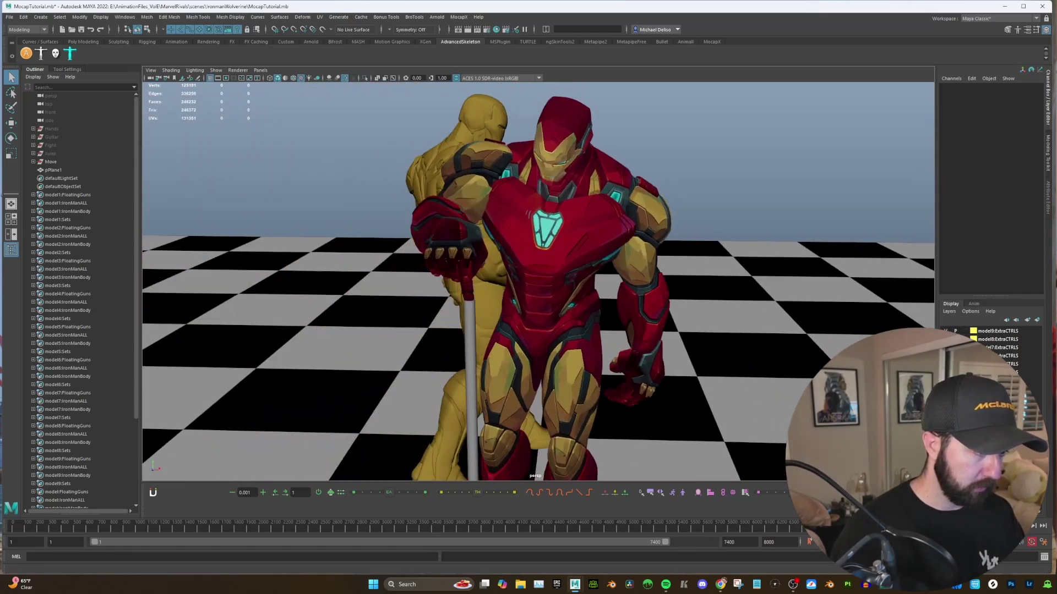
{"action": "left_click_drag", "start_coordinate": [613, 357], "coordinate": [580, 349], "text": "alt"}
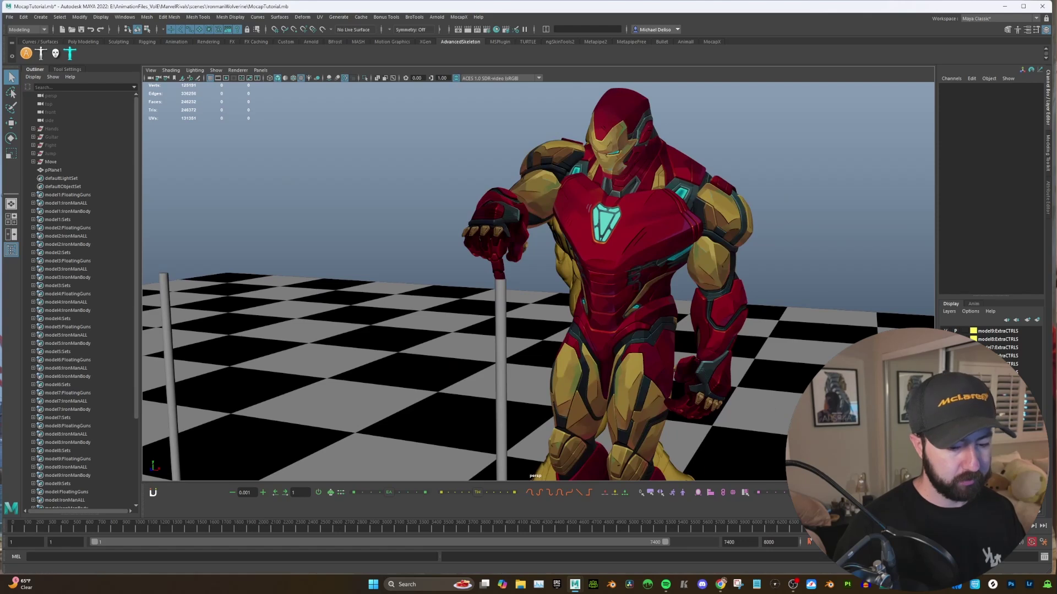
{"action": "scroll", "coordinate": [764, 338], "scroll_direction": "down", "scroll_amount": 4}
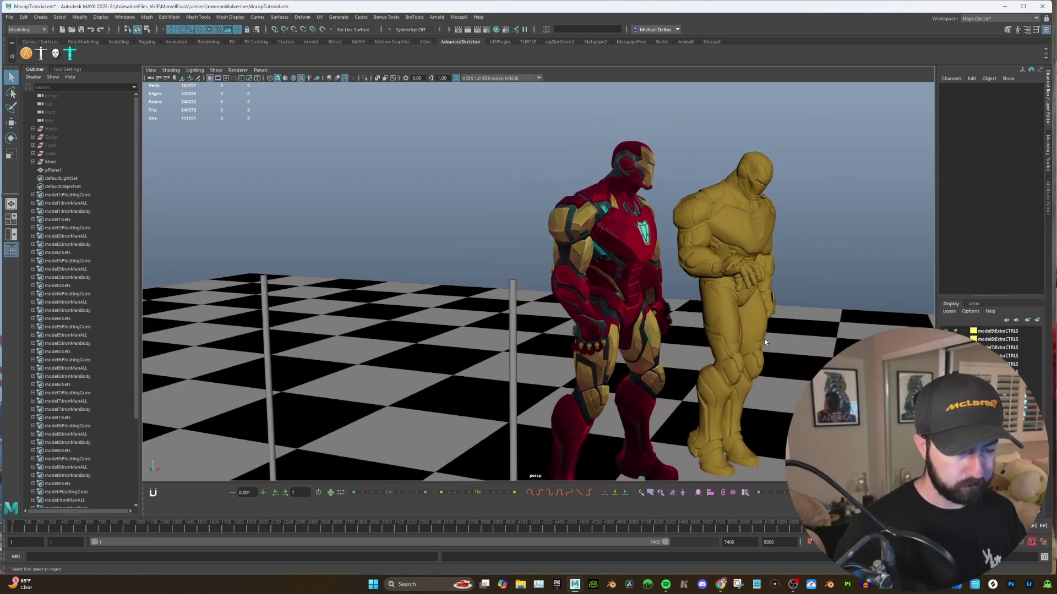
{"action": "left_click_drag", "start_coordinate": [727, 369], "coordinate": [761, 346], "text": "alt"}
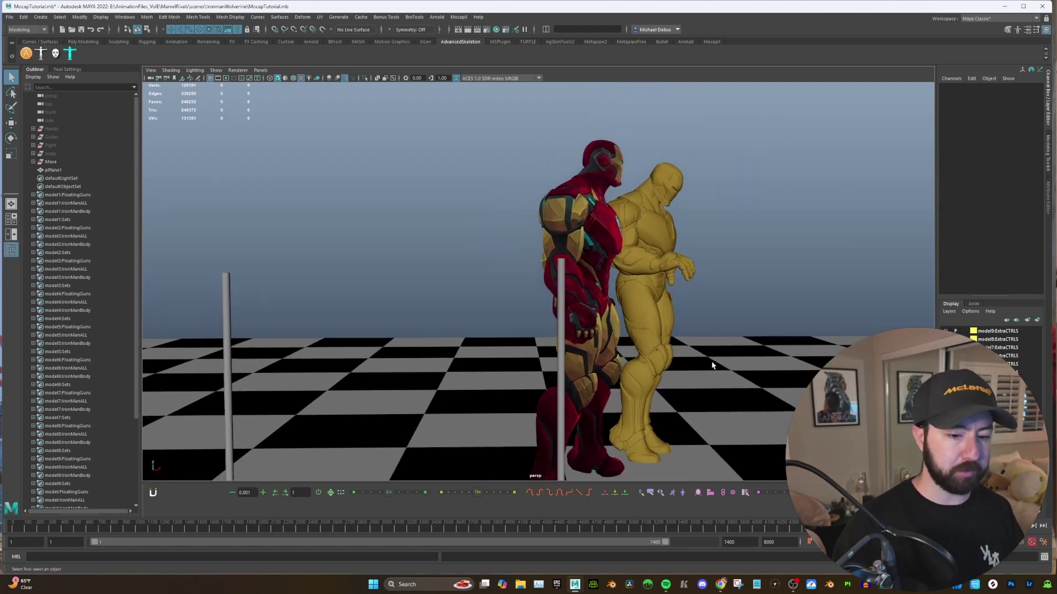